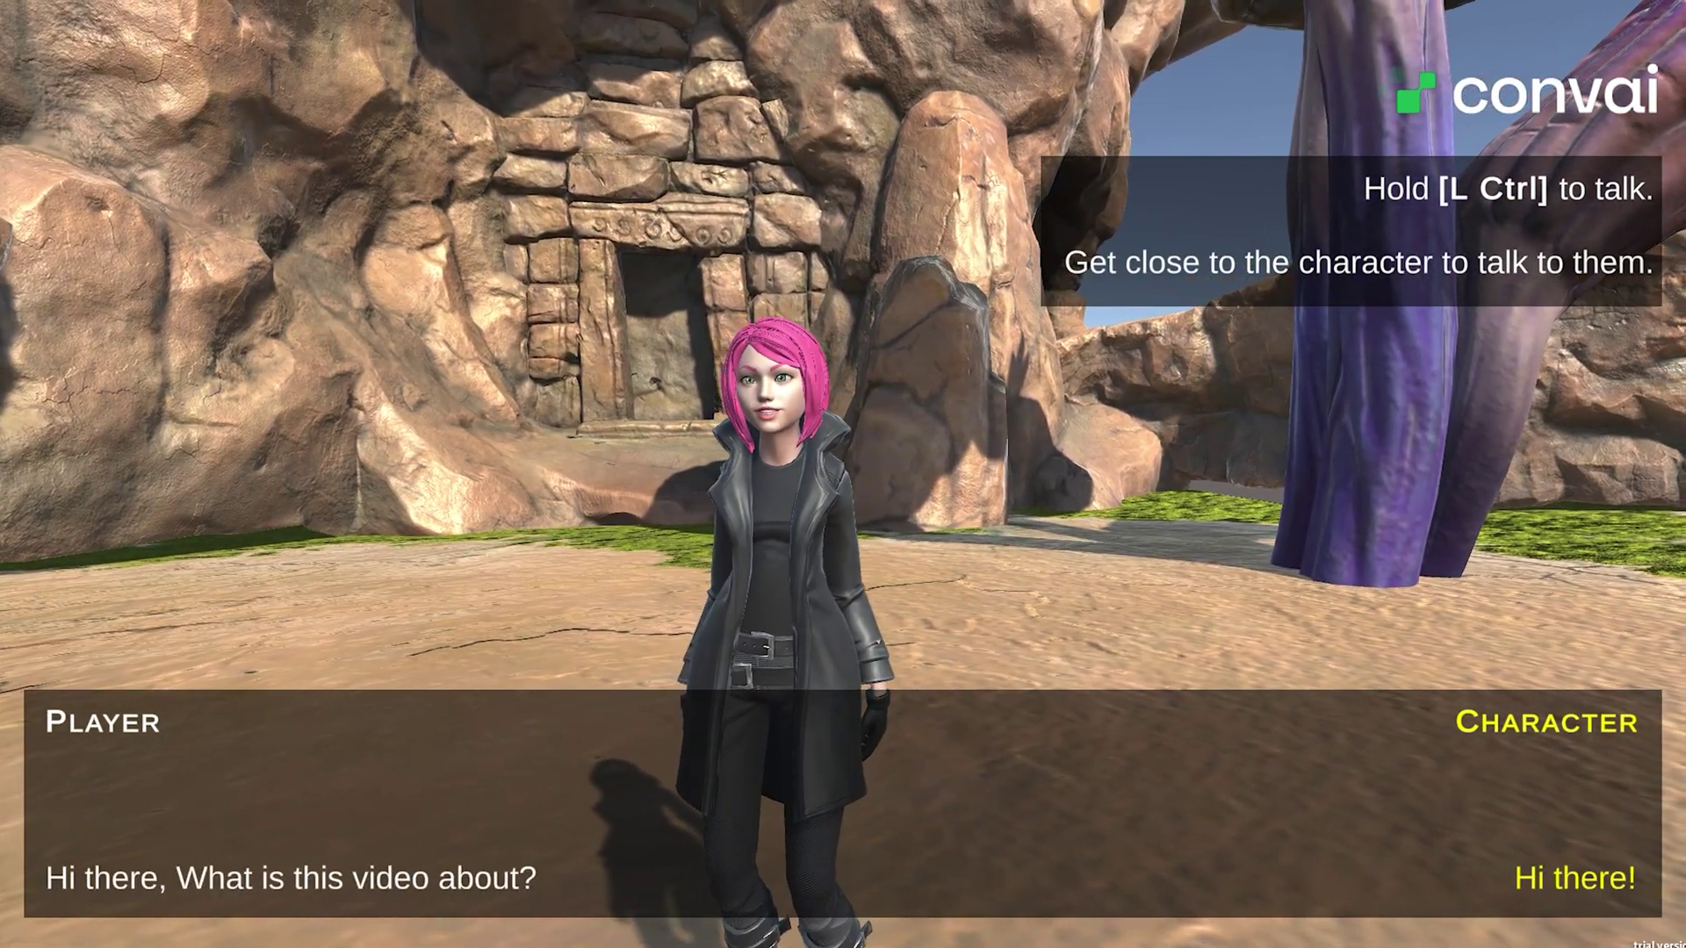
- Walk up to the demo NPC and ask it by voice what the organization does
key("w")
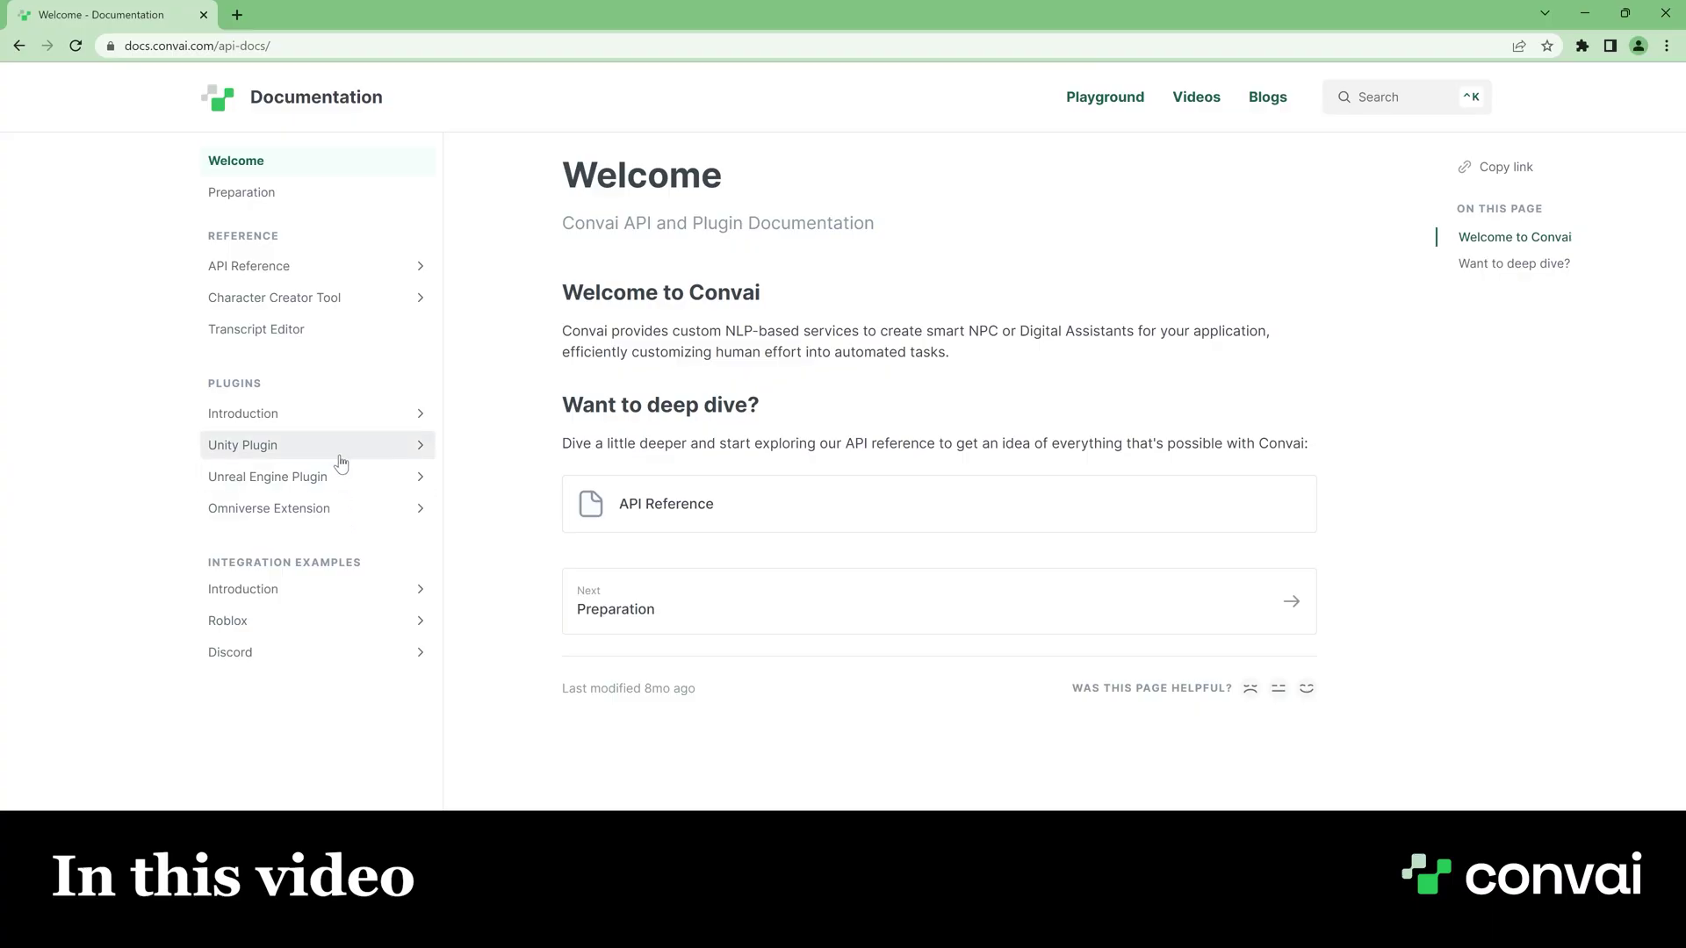
left_click(339, 461)
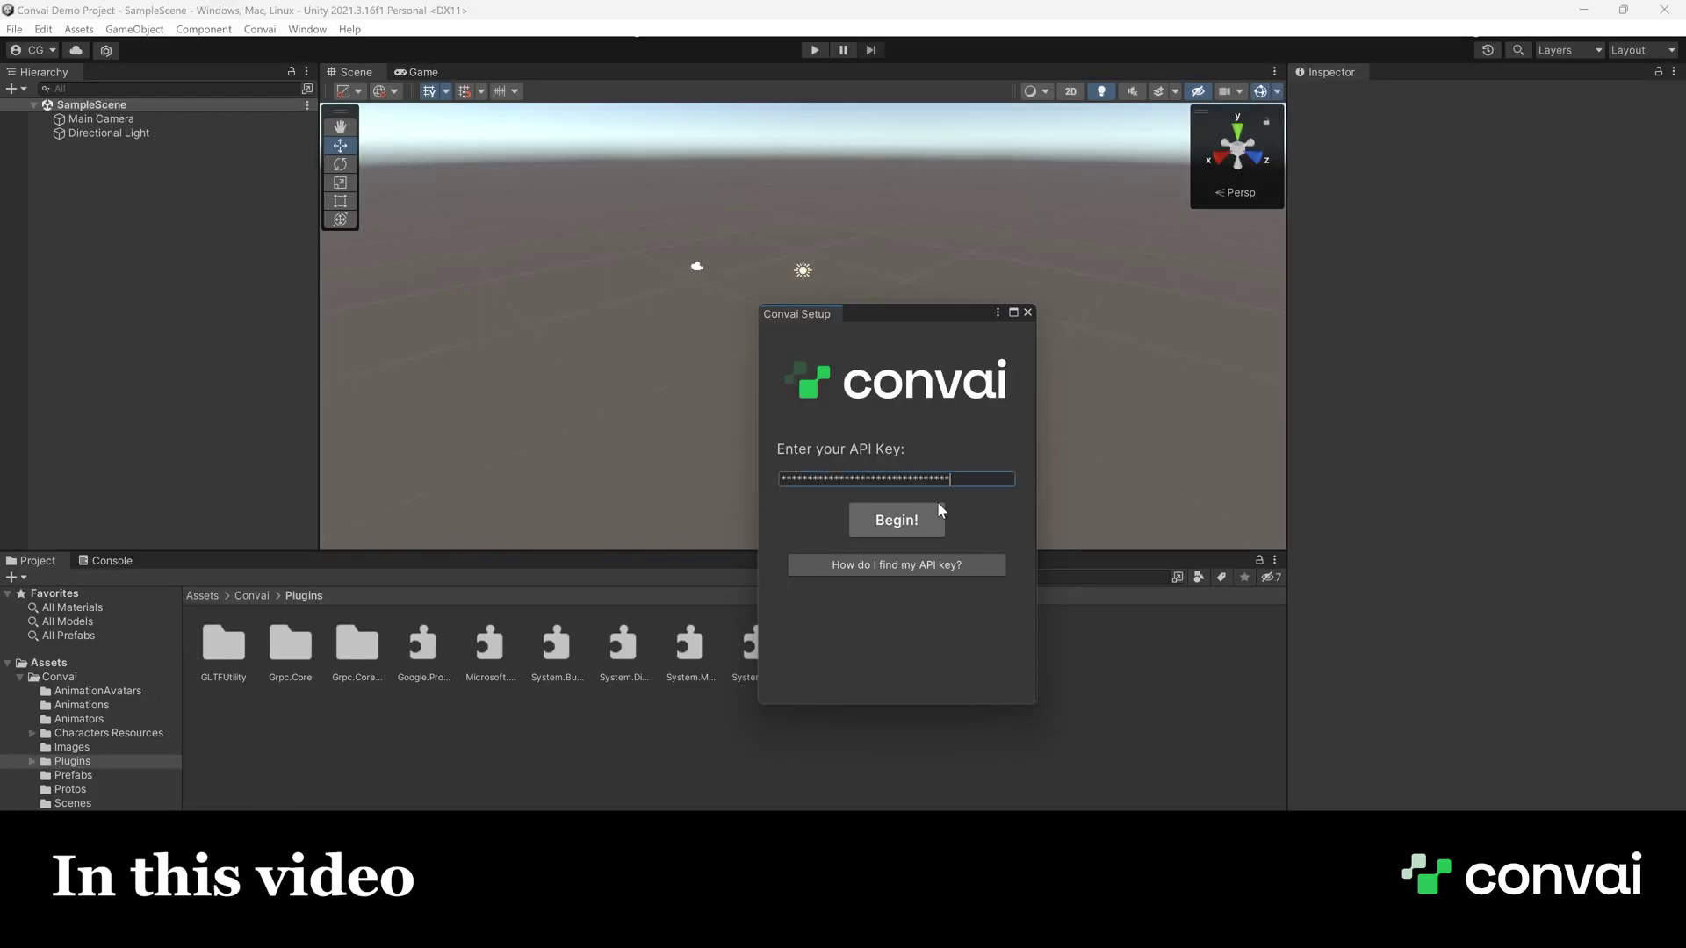
- Download the core Unity plugin zip from docs.convai.com's Unity Plugin page, then start a new Unity Hub project
left_click(913, 524)
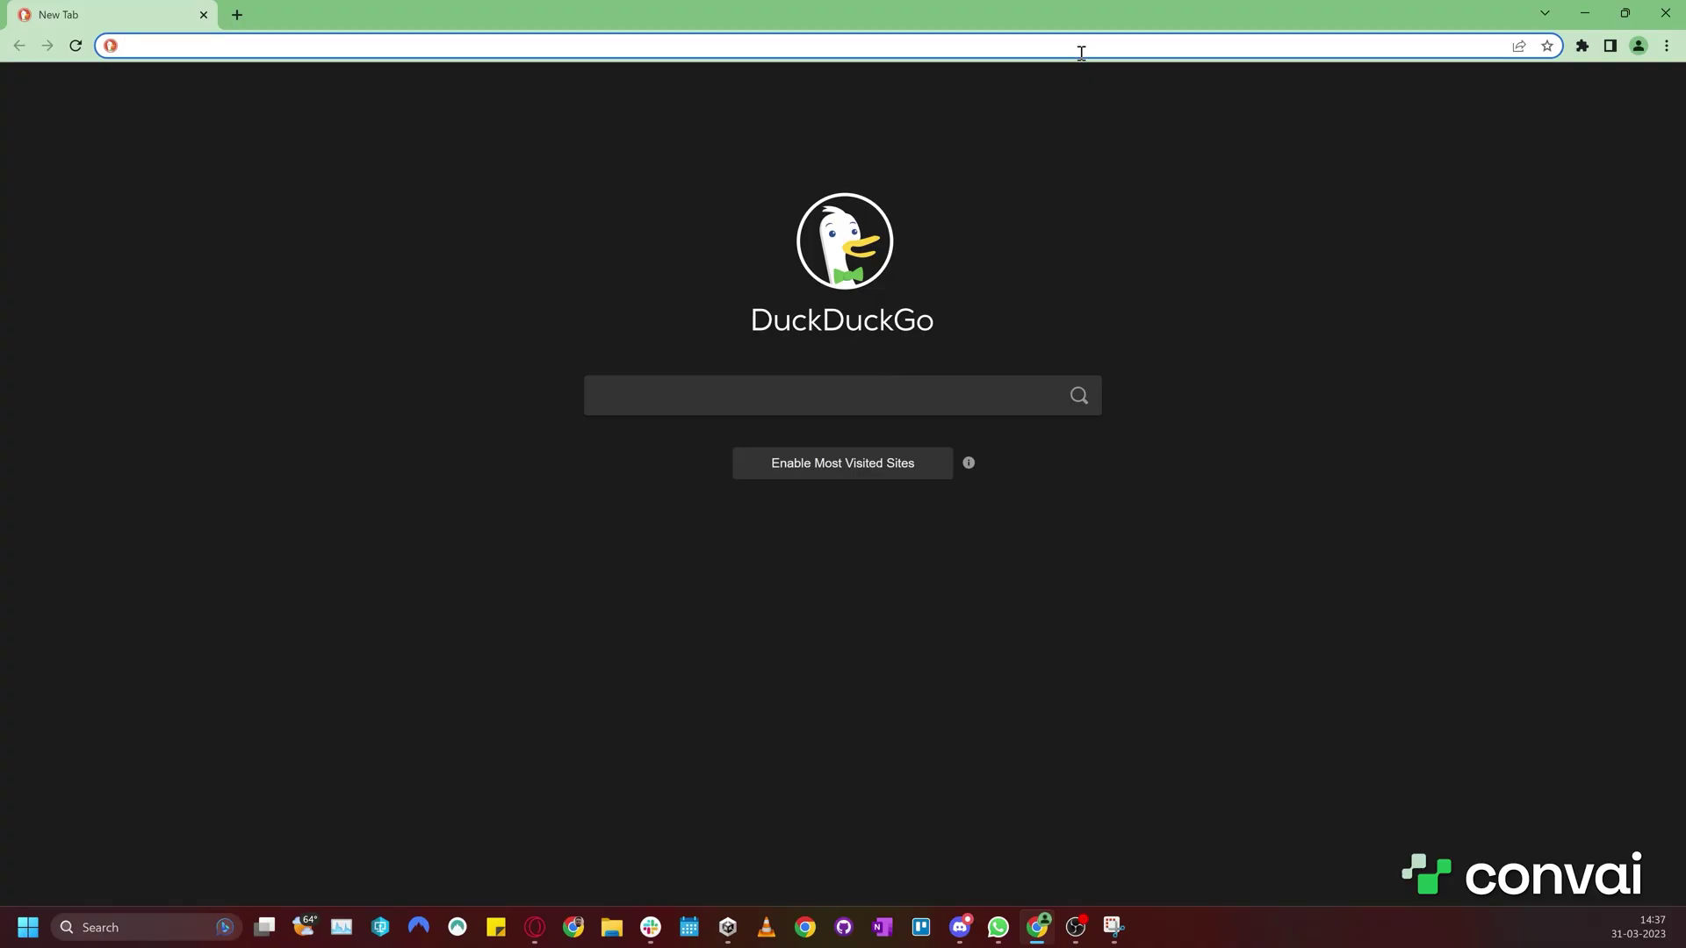
type("docs")
key("Return")
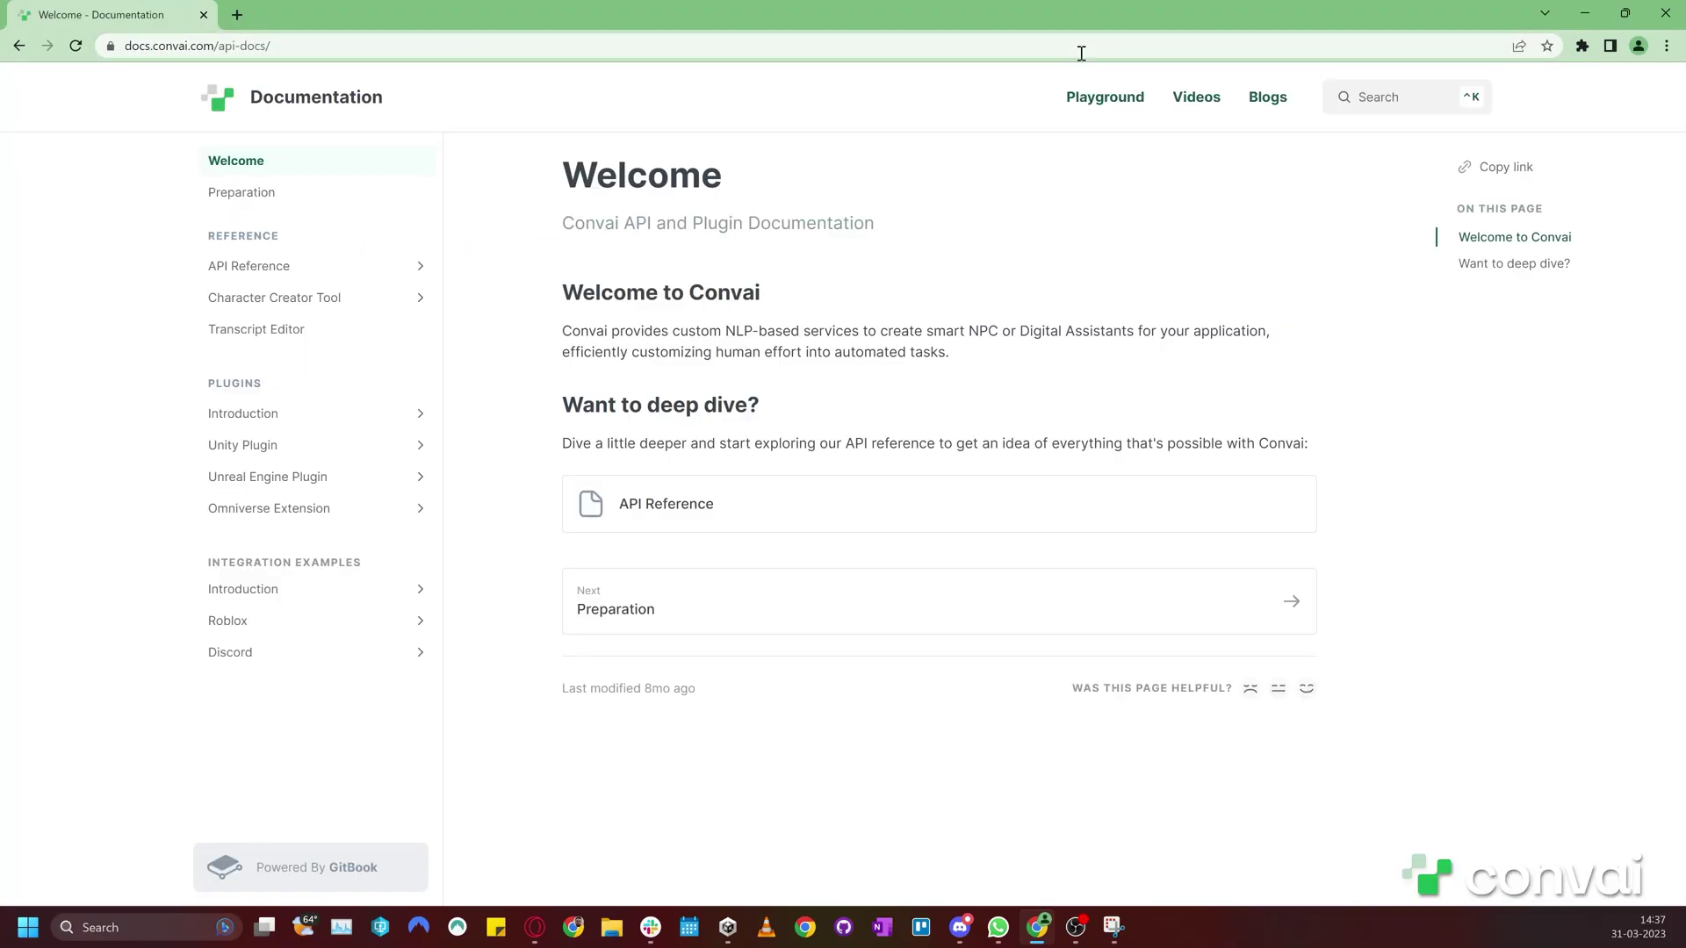
left_click(337, 450)
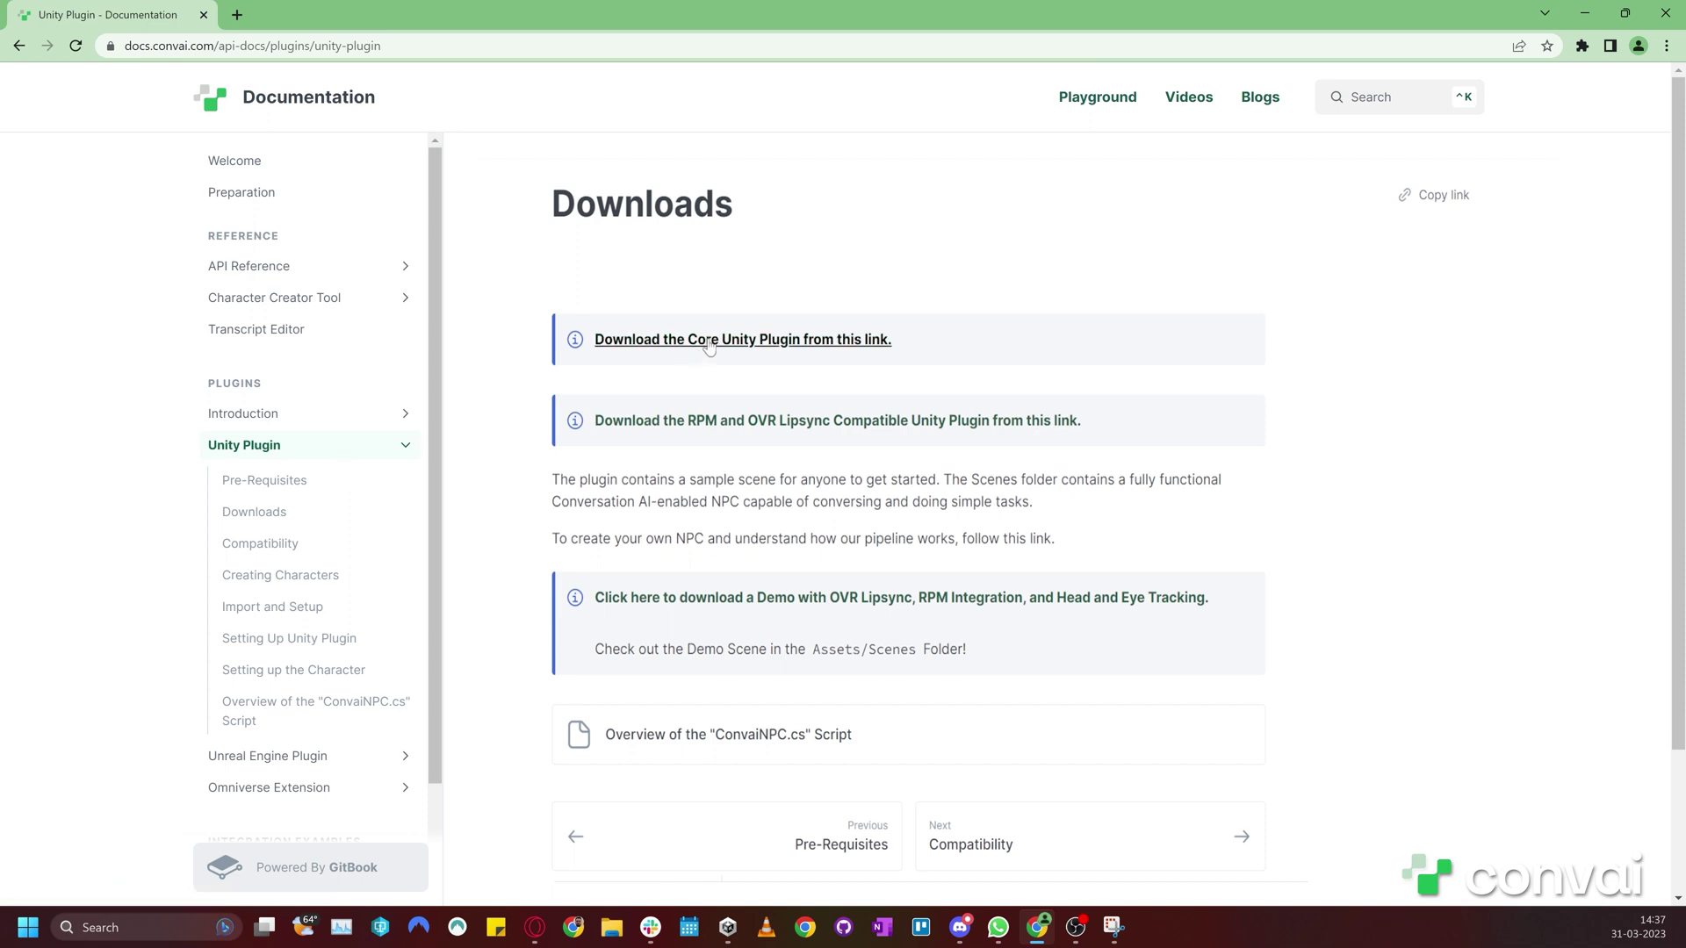
left_click(771, 347)
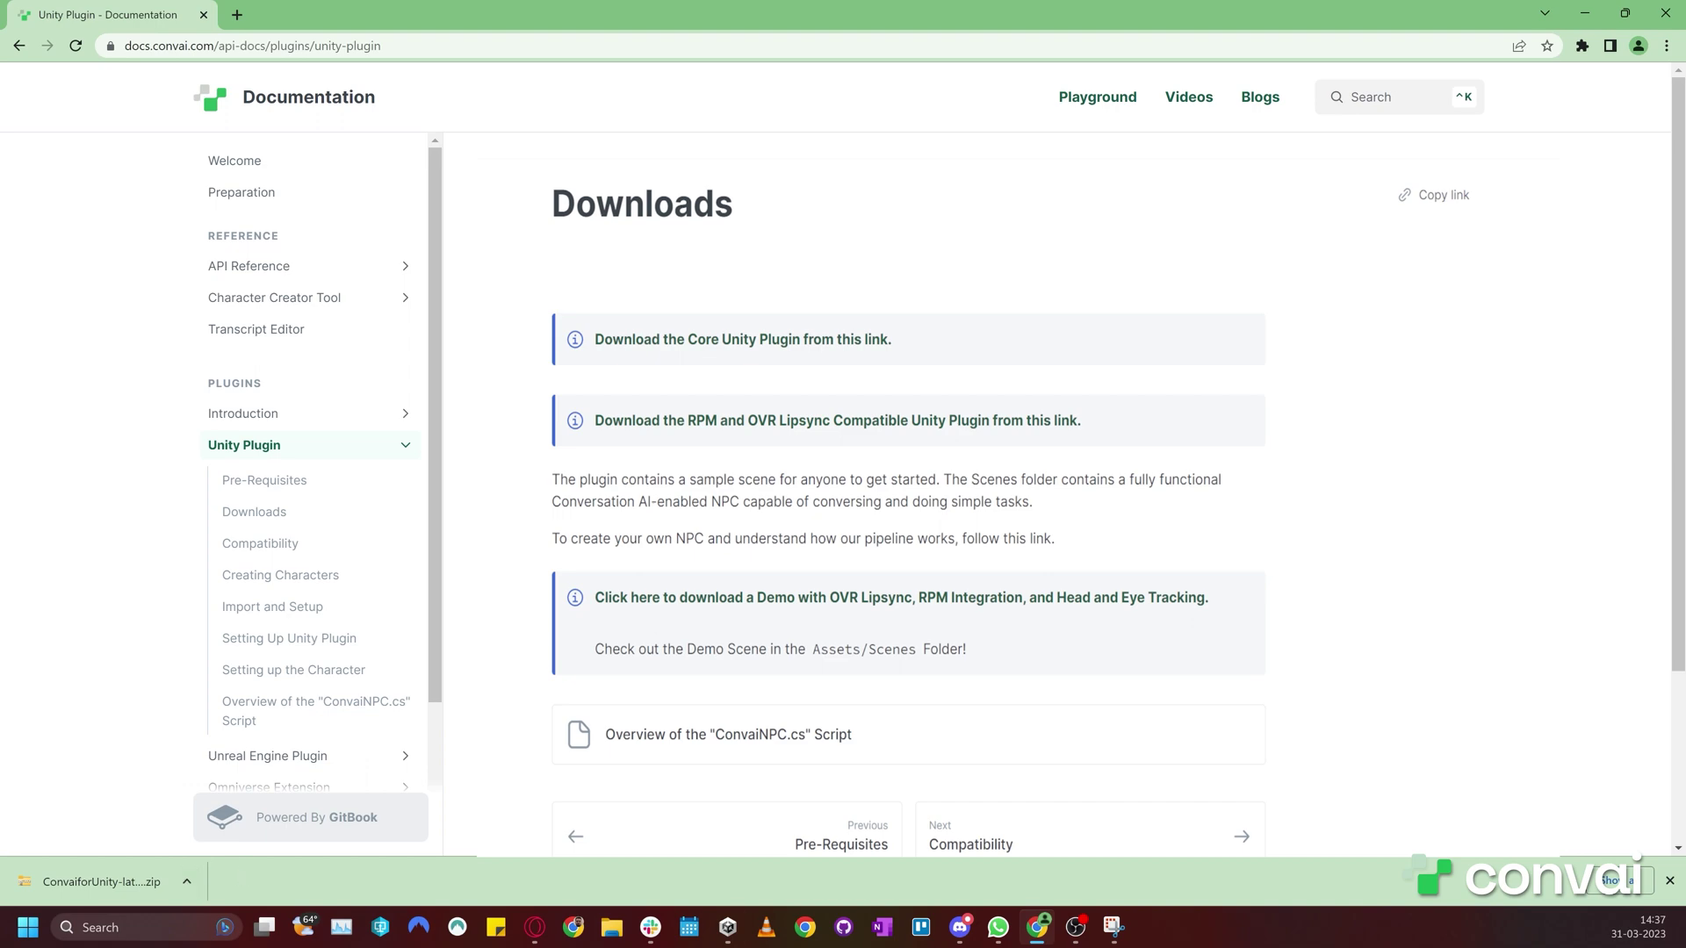
left_click(728, 927)
left_click(1559, 72)
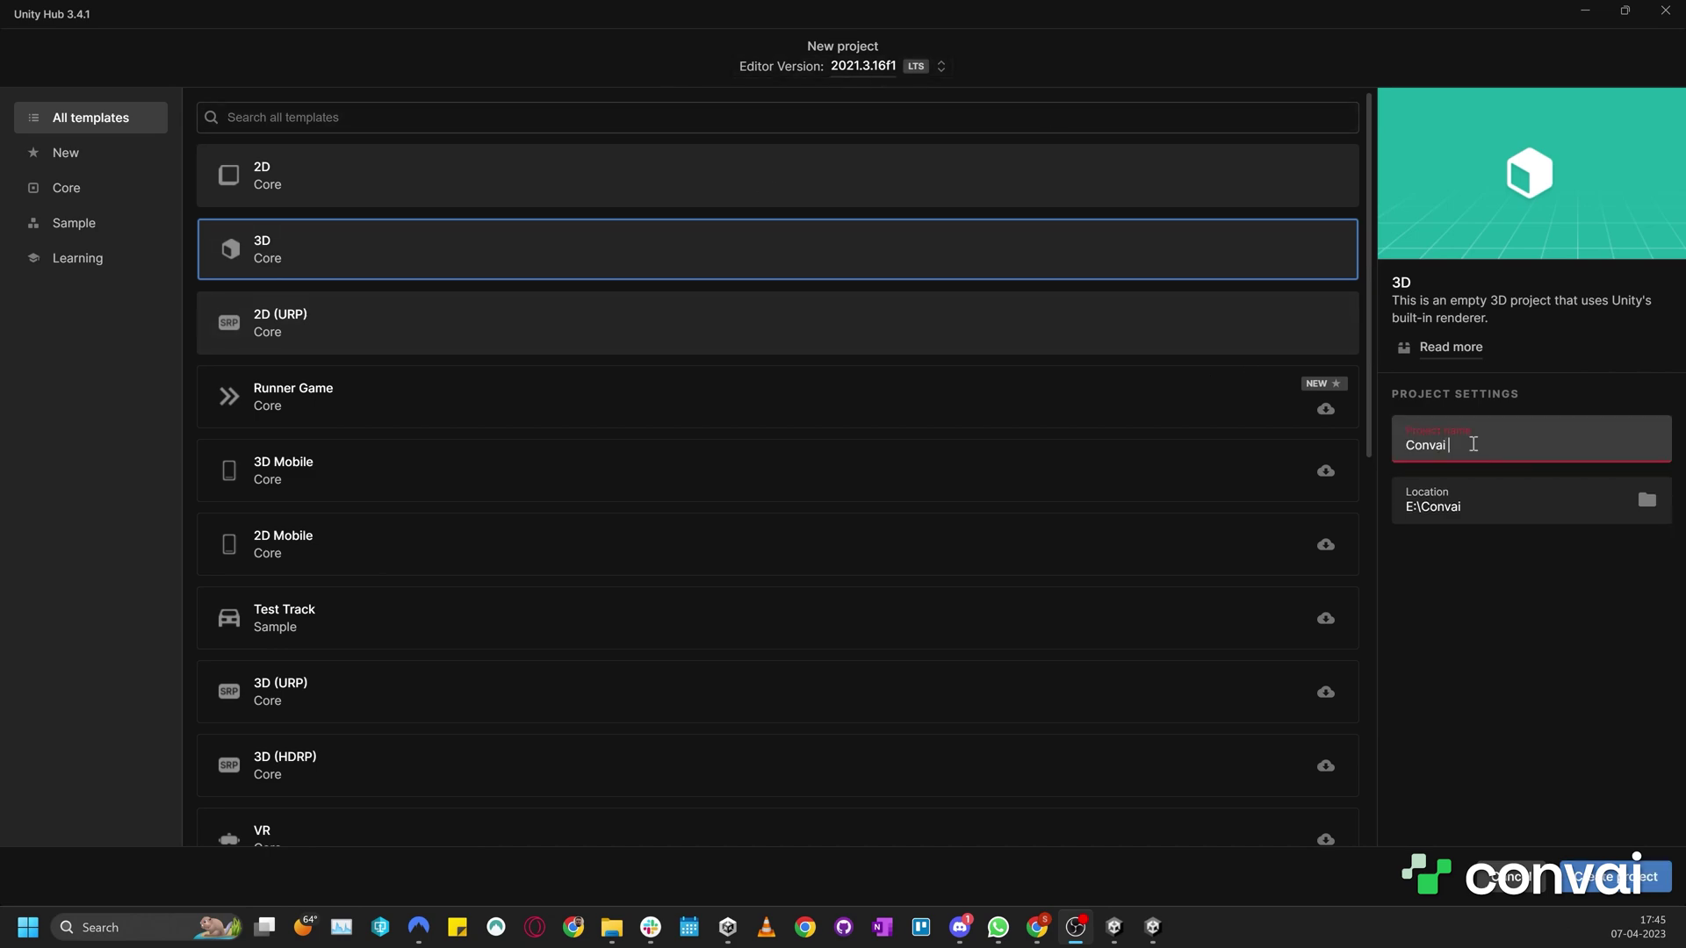
- Create the 3D project 'Convai Demo Project' and extract the plugin unitypackage from the zip into Downloads
type("Demo Projec")
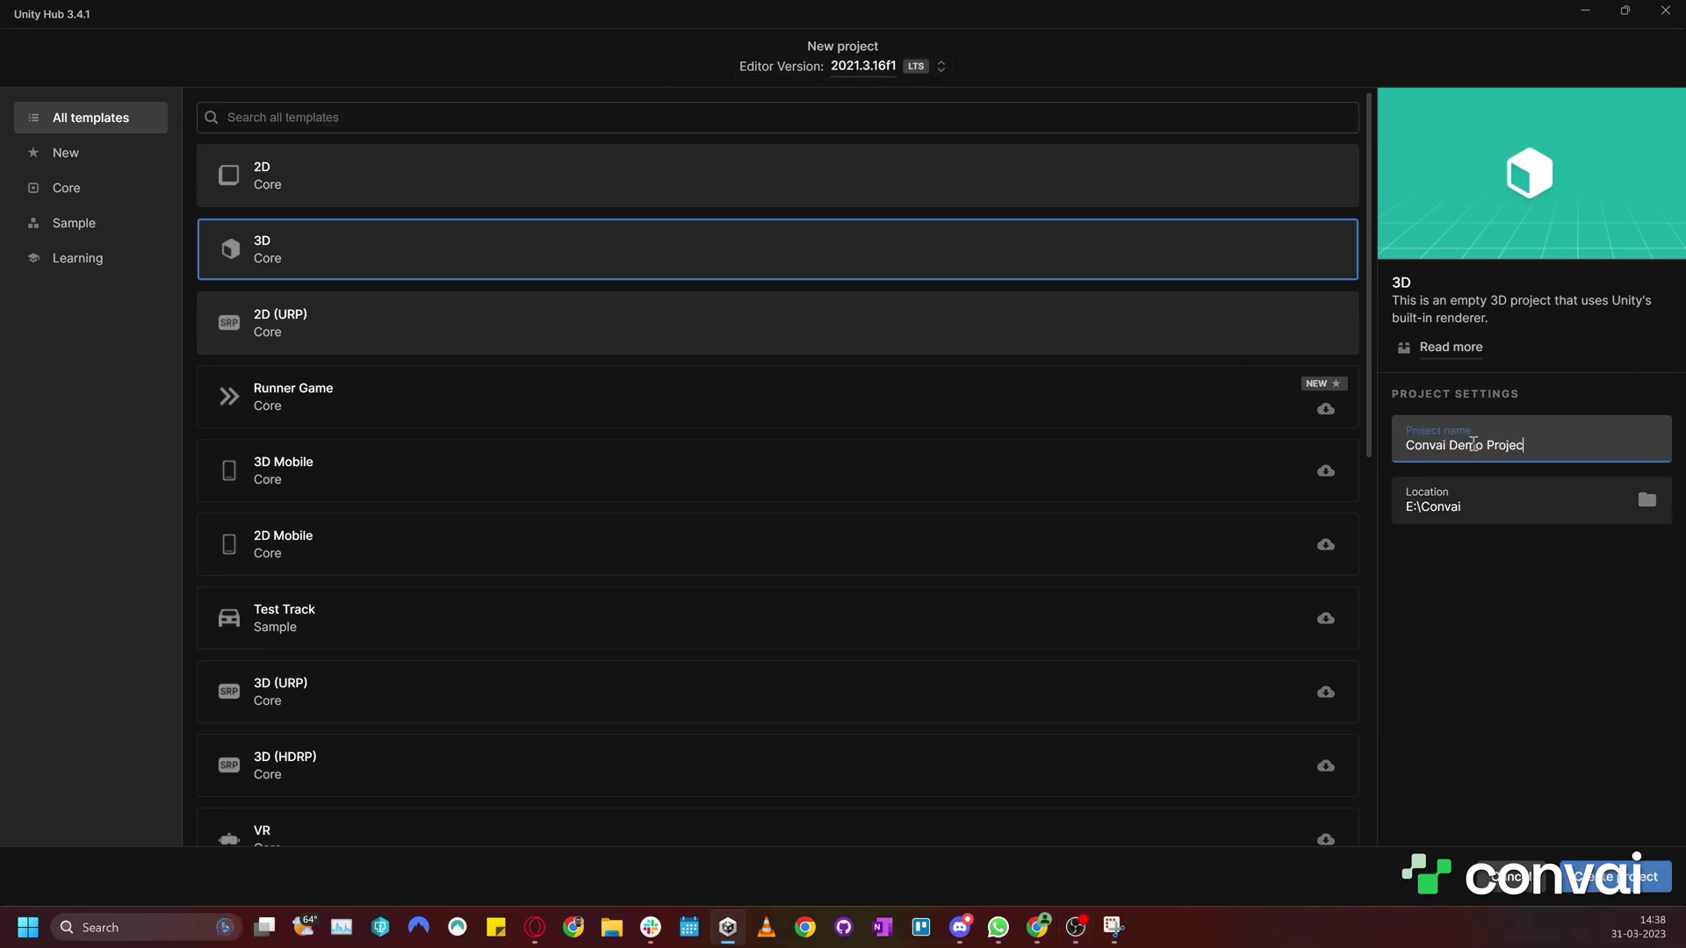
left_click(1615, 877)
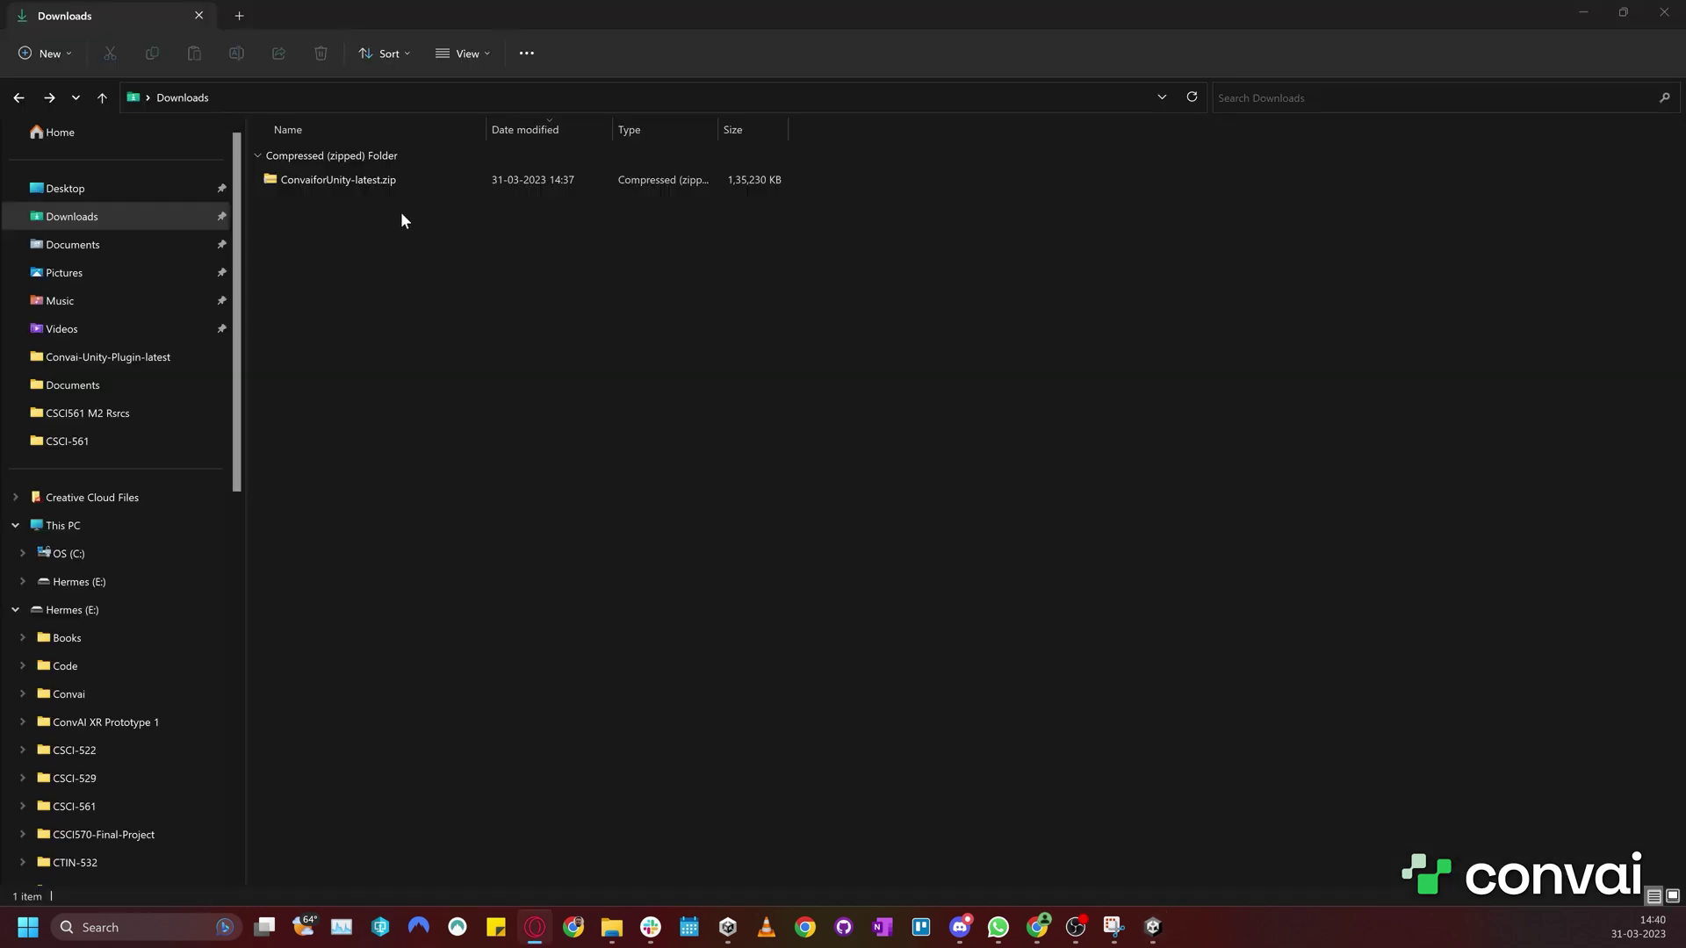
double_click(338, 178)
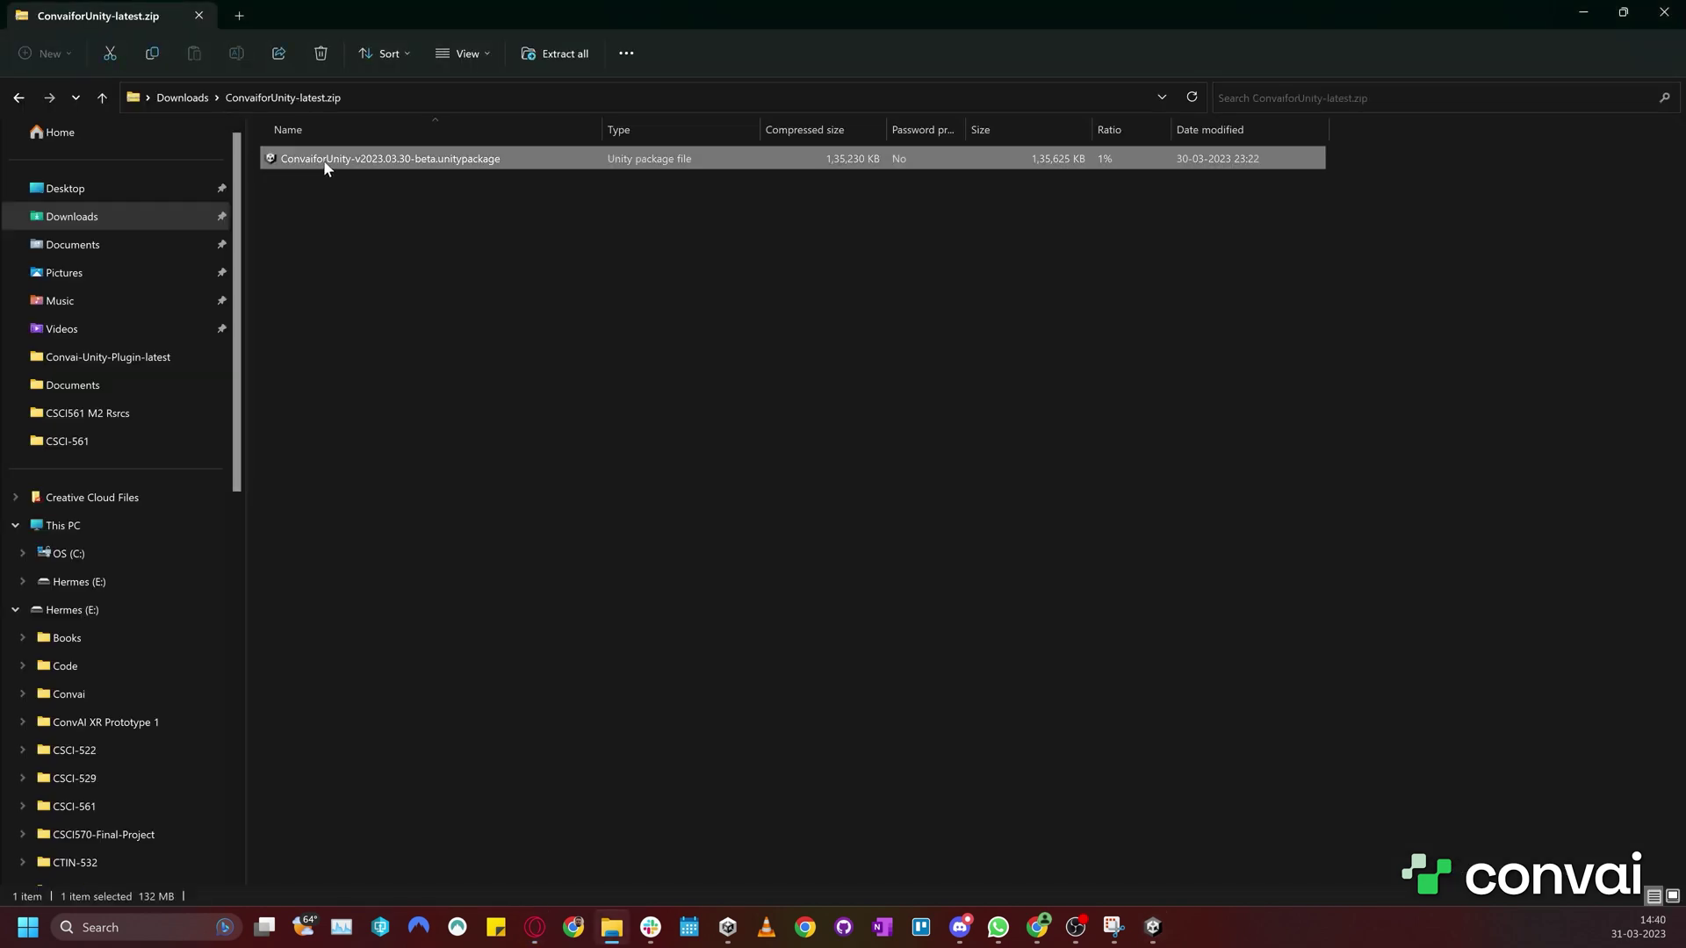
left_click_drag(331, 162, 183, 98)
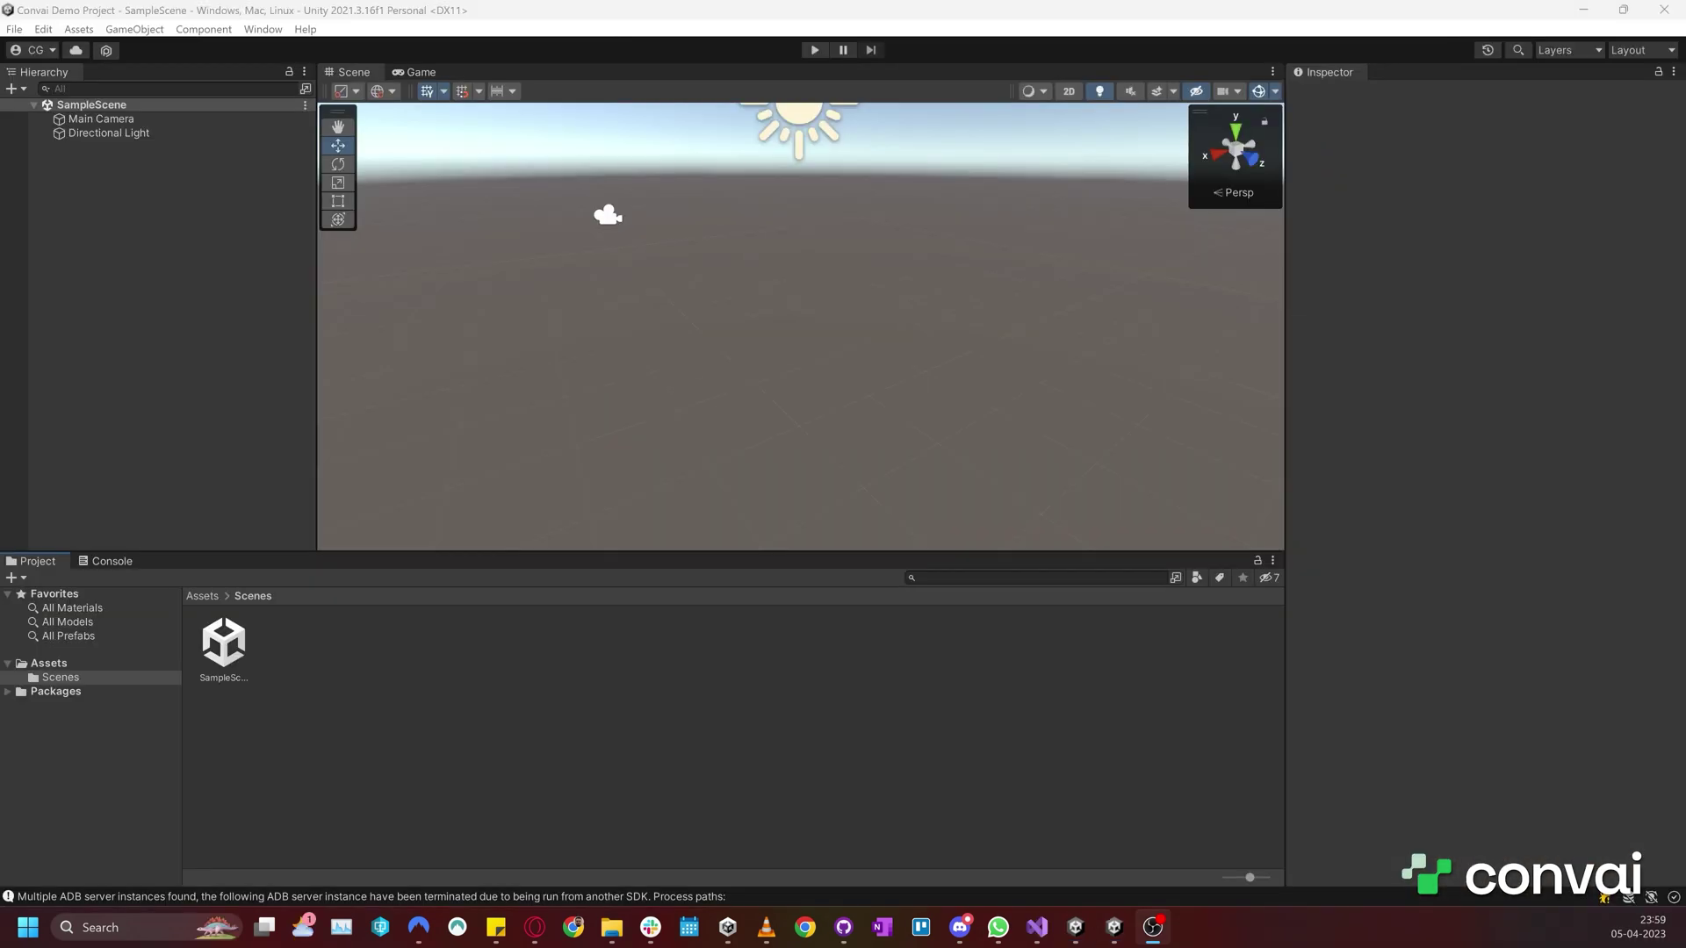
- Import the Convai unitypackage from Downloads as a custom package, then bring up Convai Setup
left_click(78, 29)
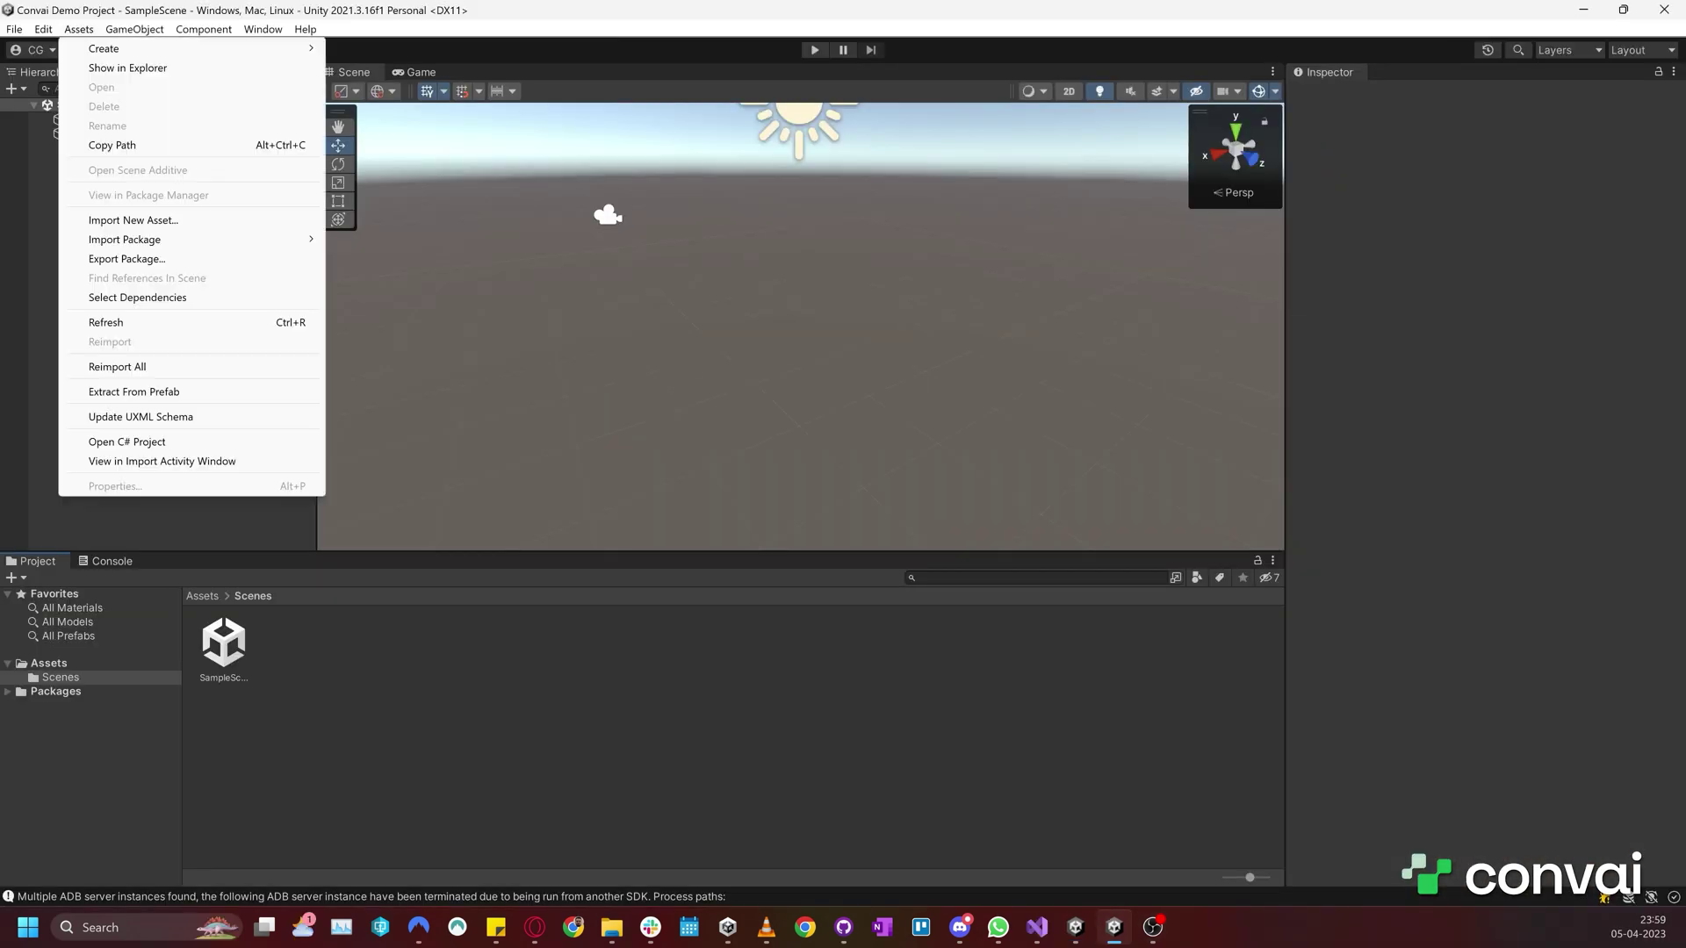
mouse_move(124, 239)
key("Return")
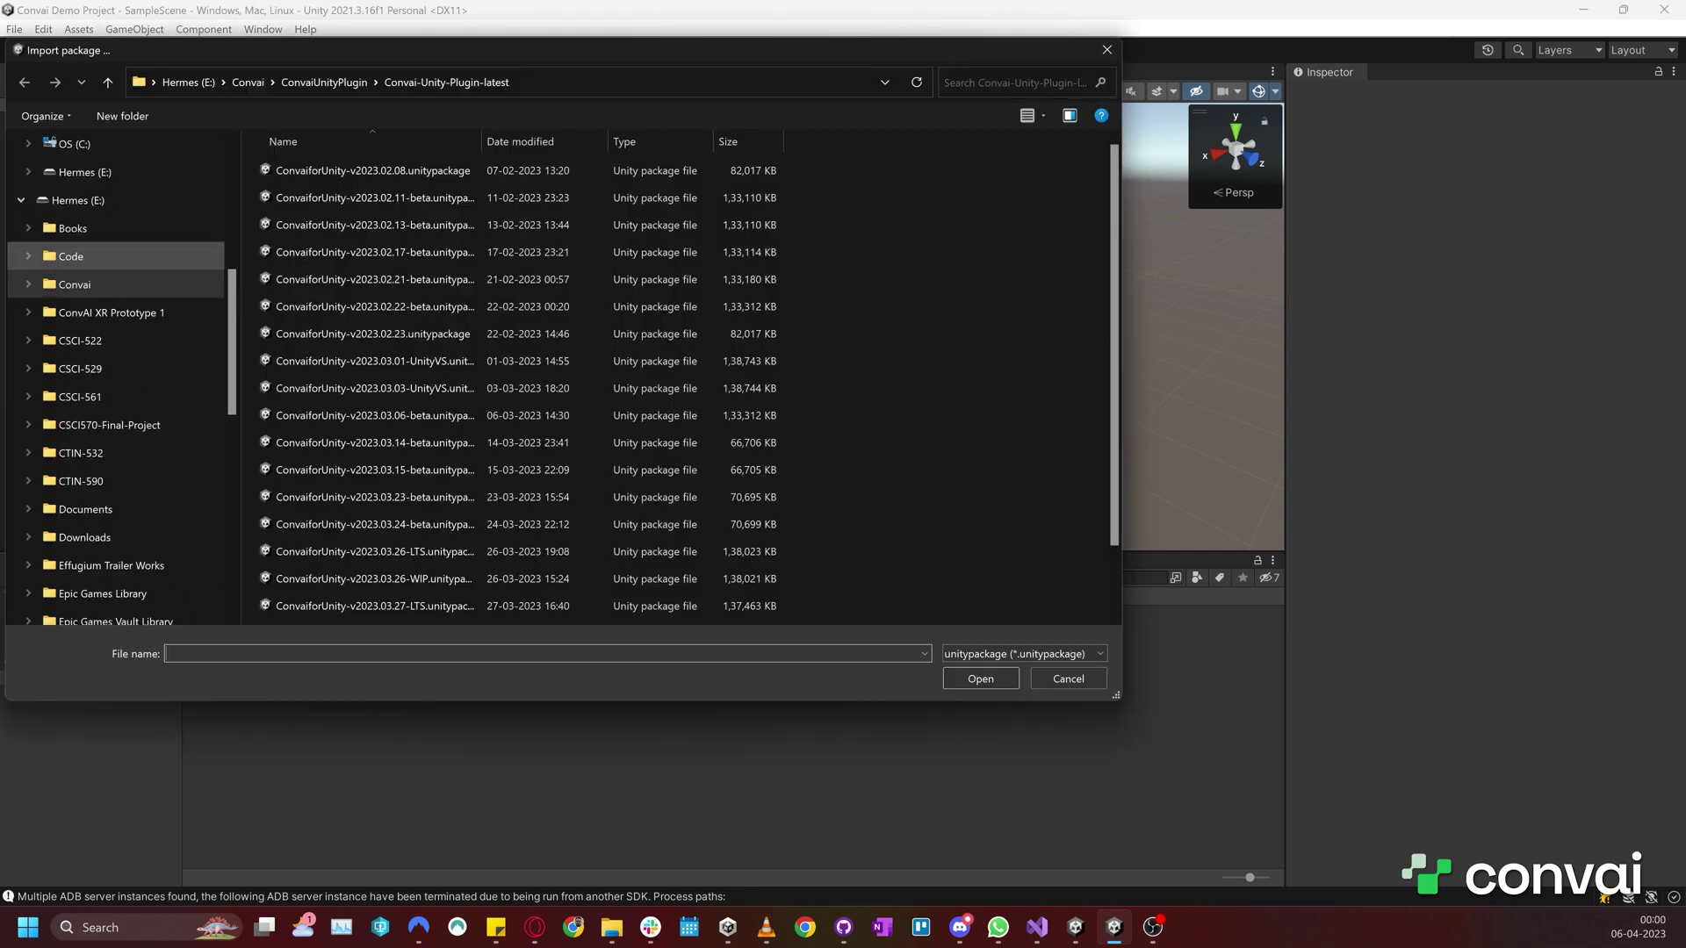
left_click(77, 229)
left_click(369, 191)
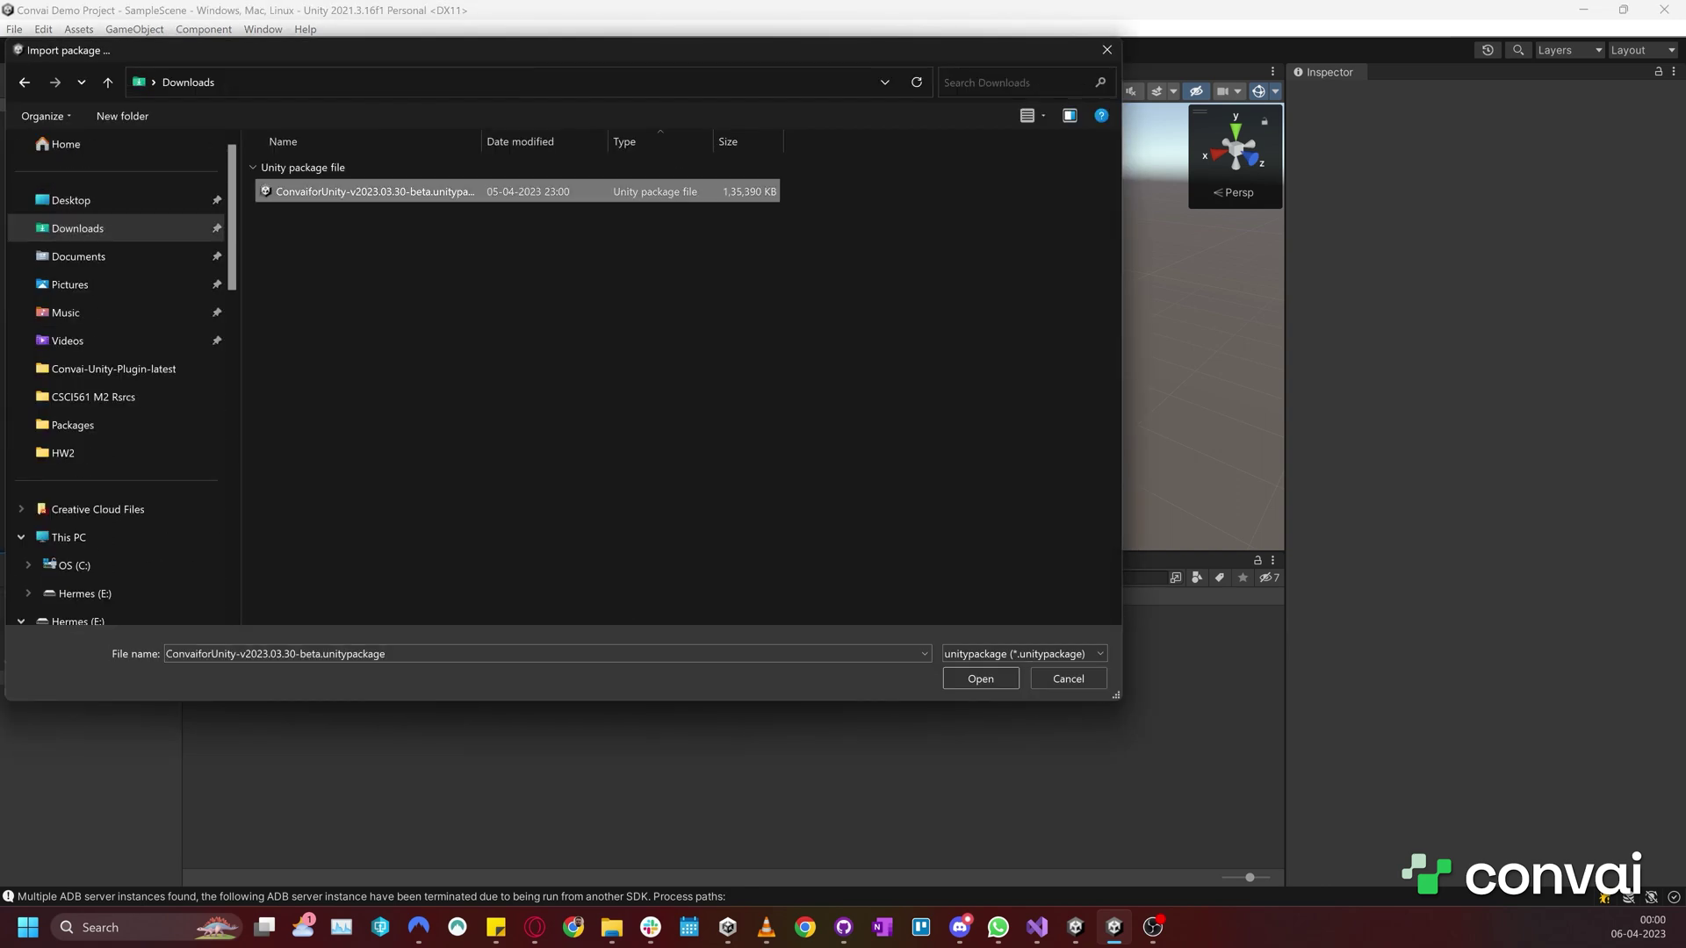
left_click(981, 679)
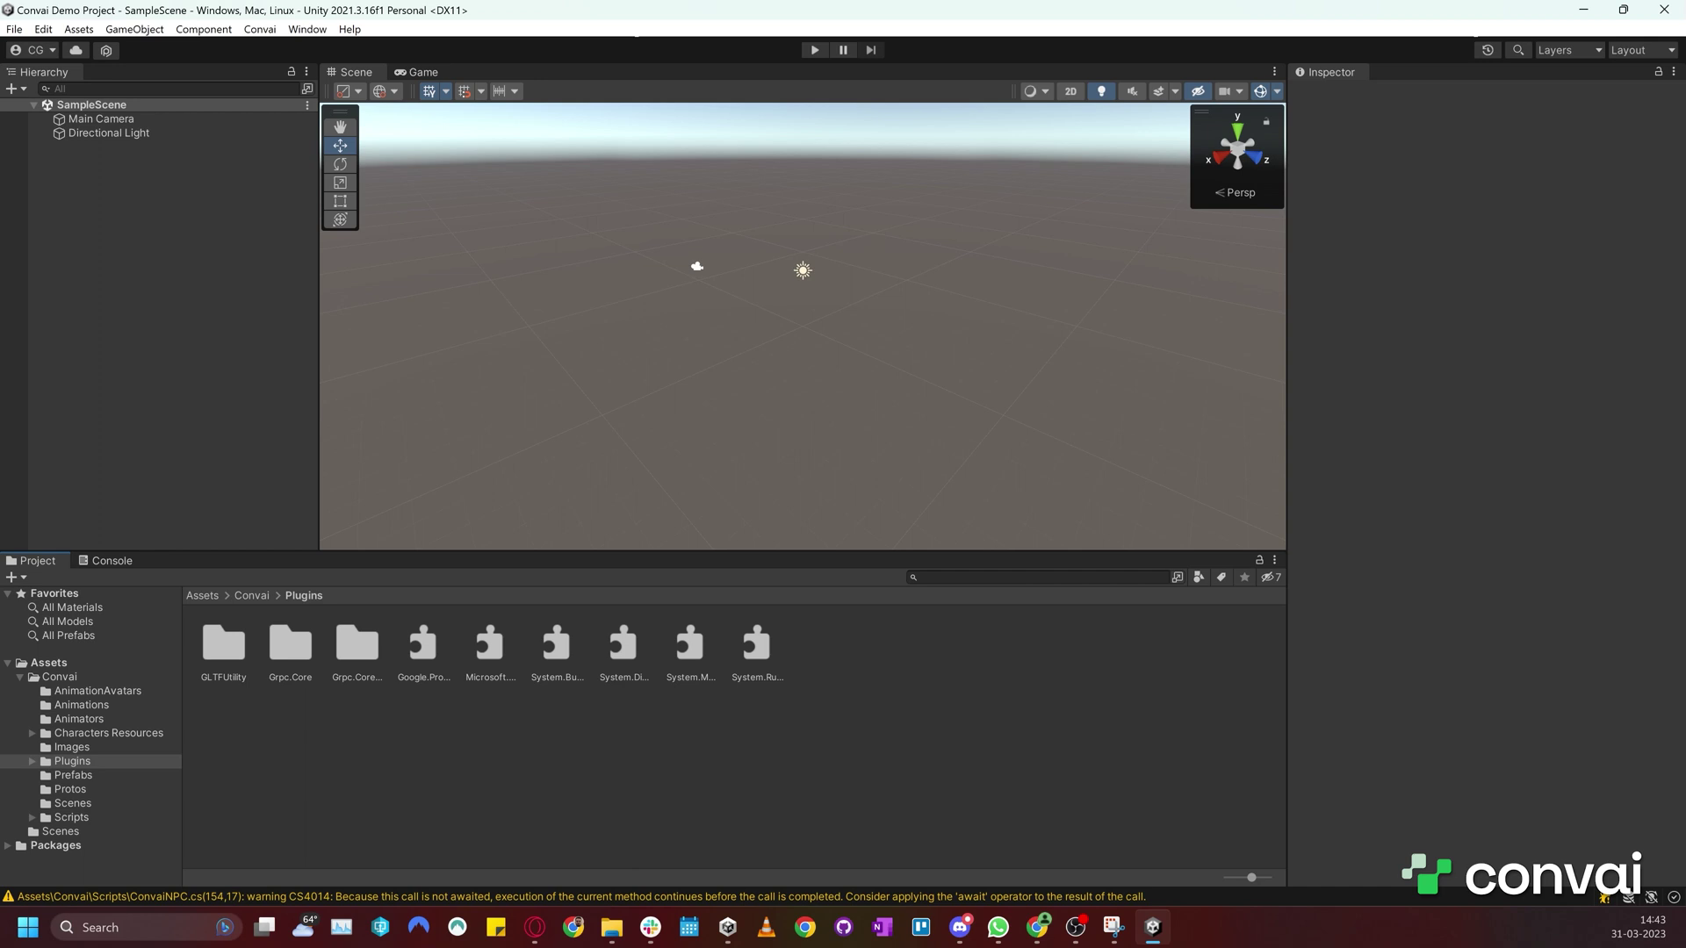
left_click(261, 30)
left_click(291, 68)
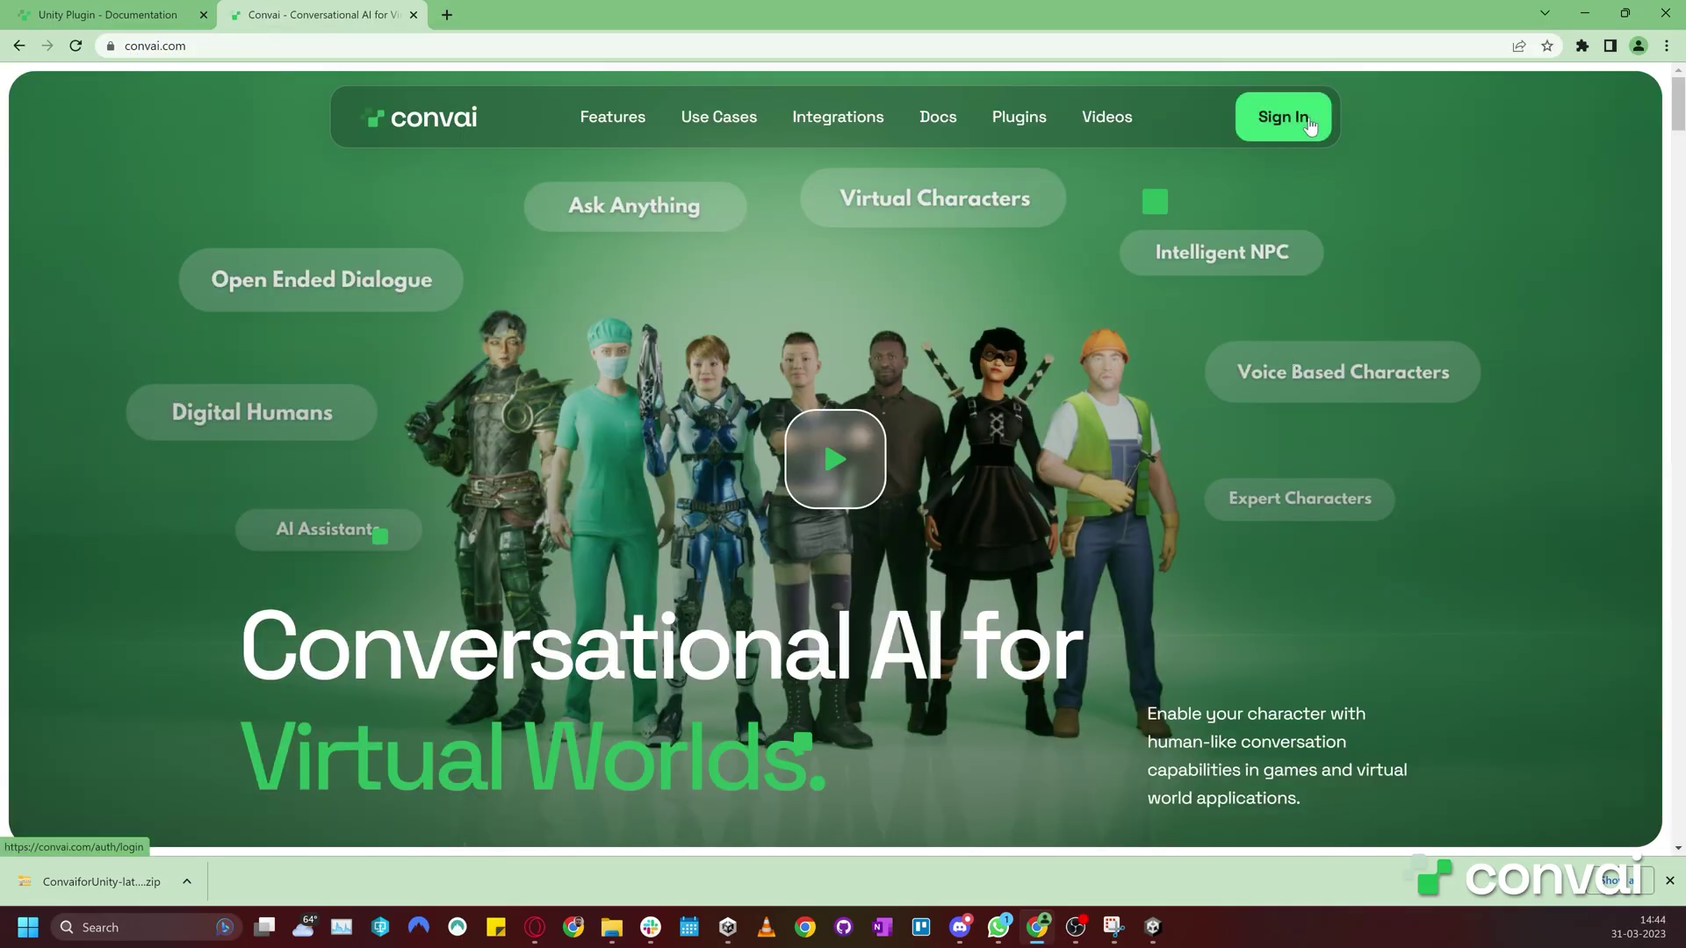
- Sign in at convai.com, copy the account's API key, and paste it into Unity's Convai Setup
left_click(1309, 125)
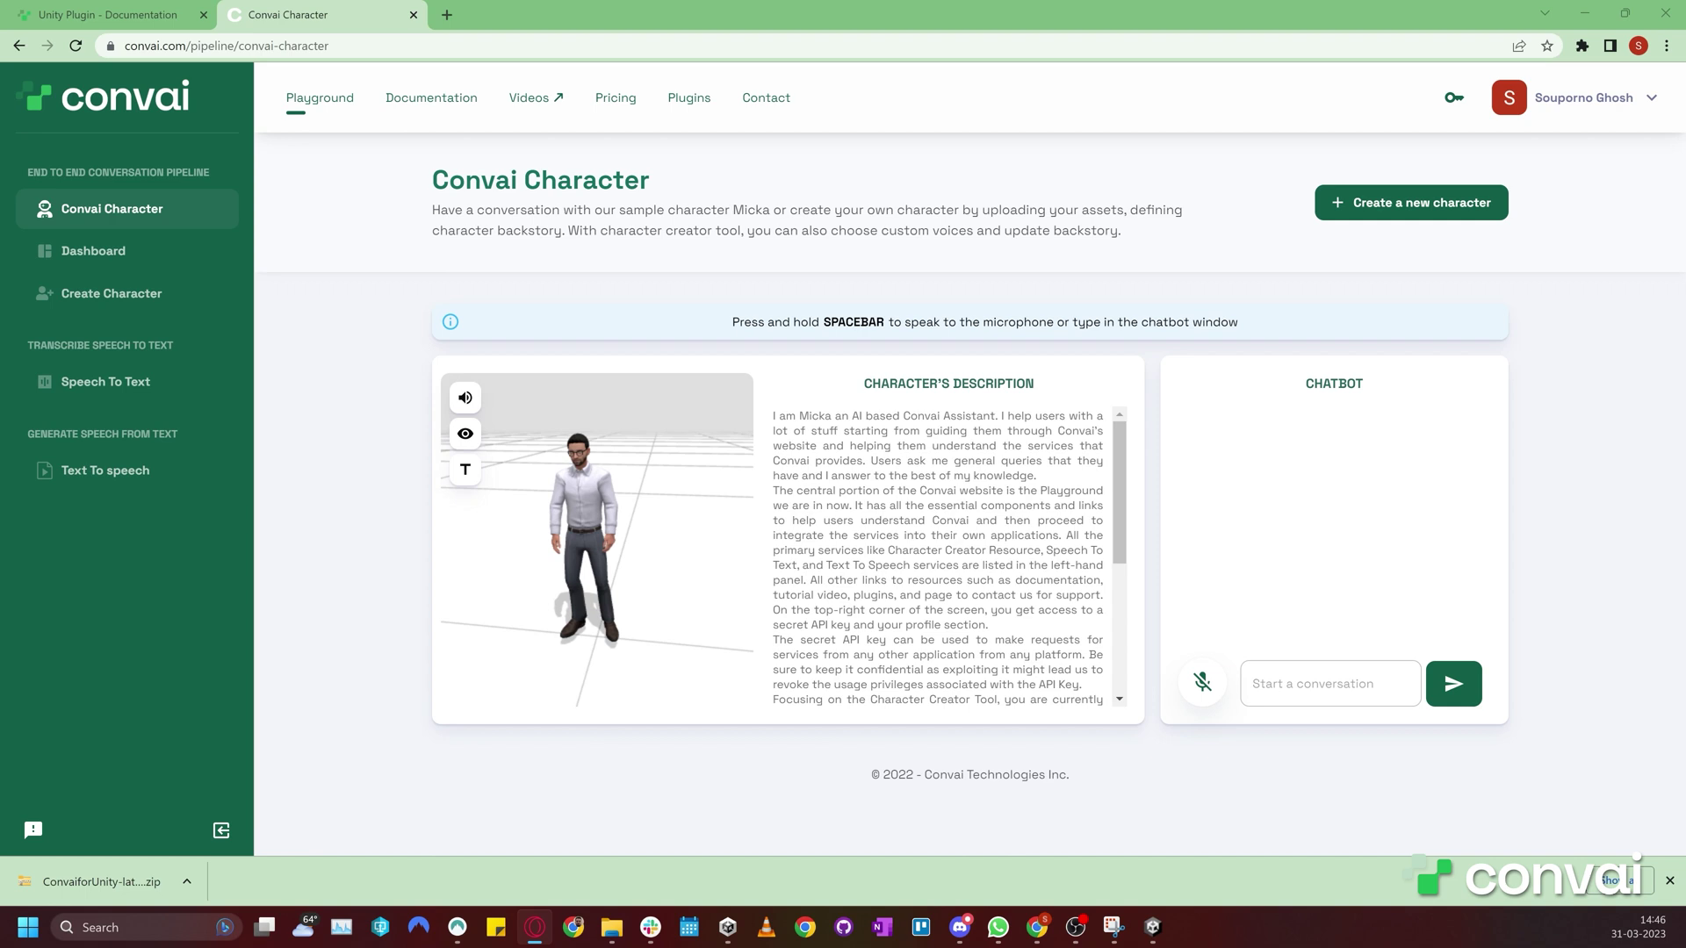
left_click(1454, 97)
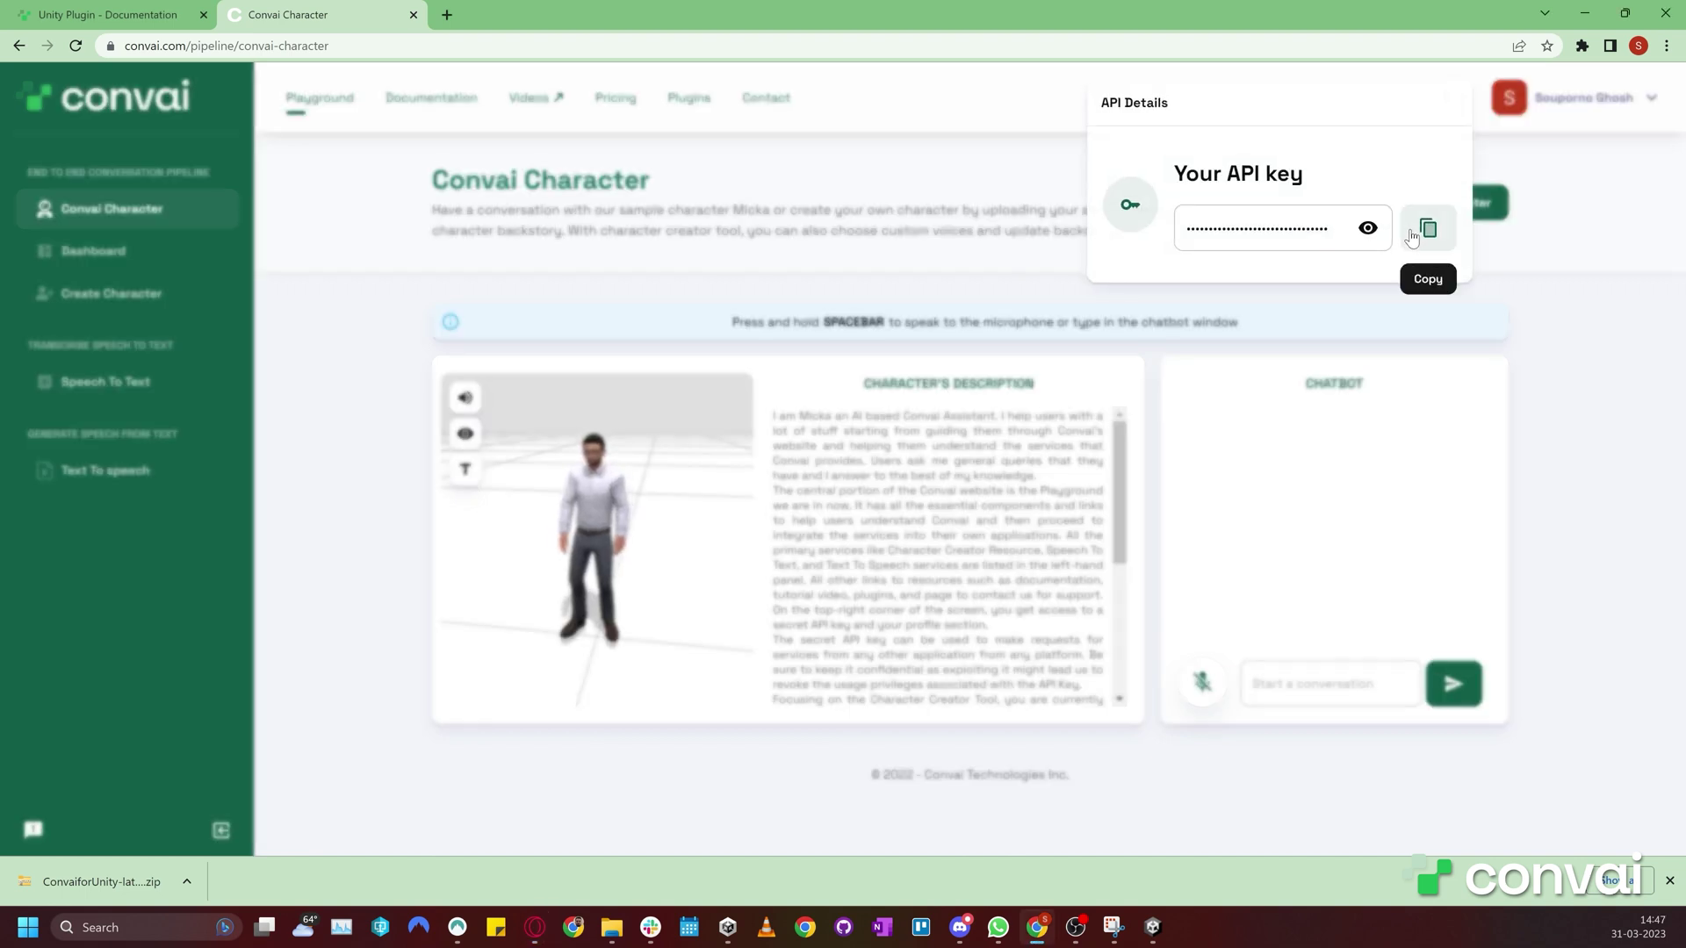
left_click(1414, 235)
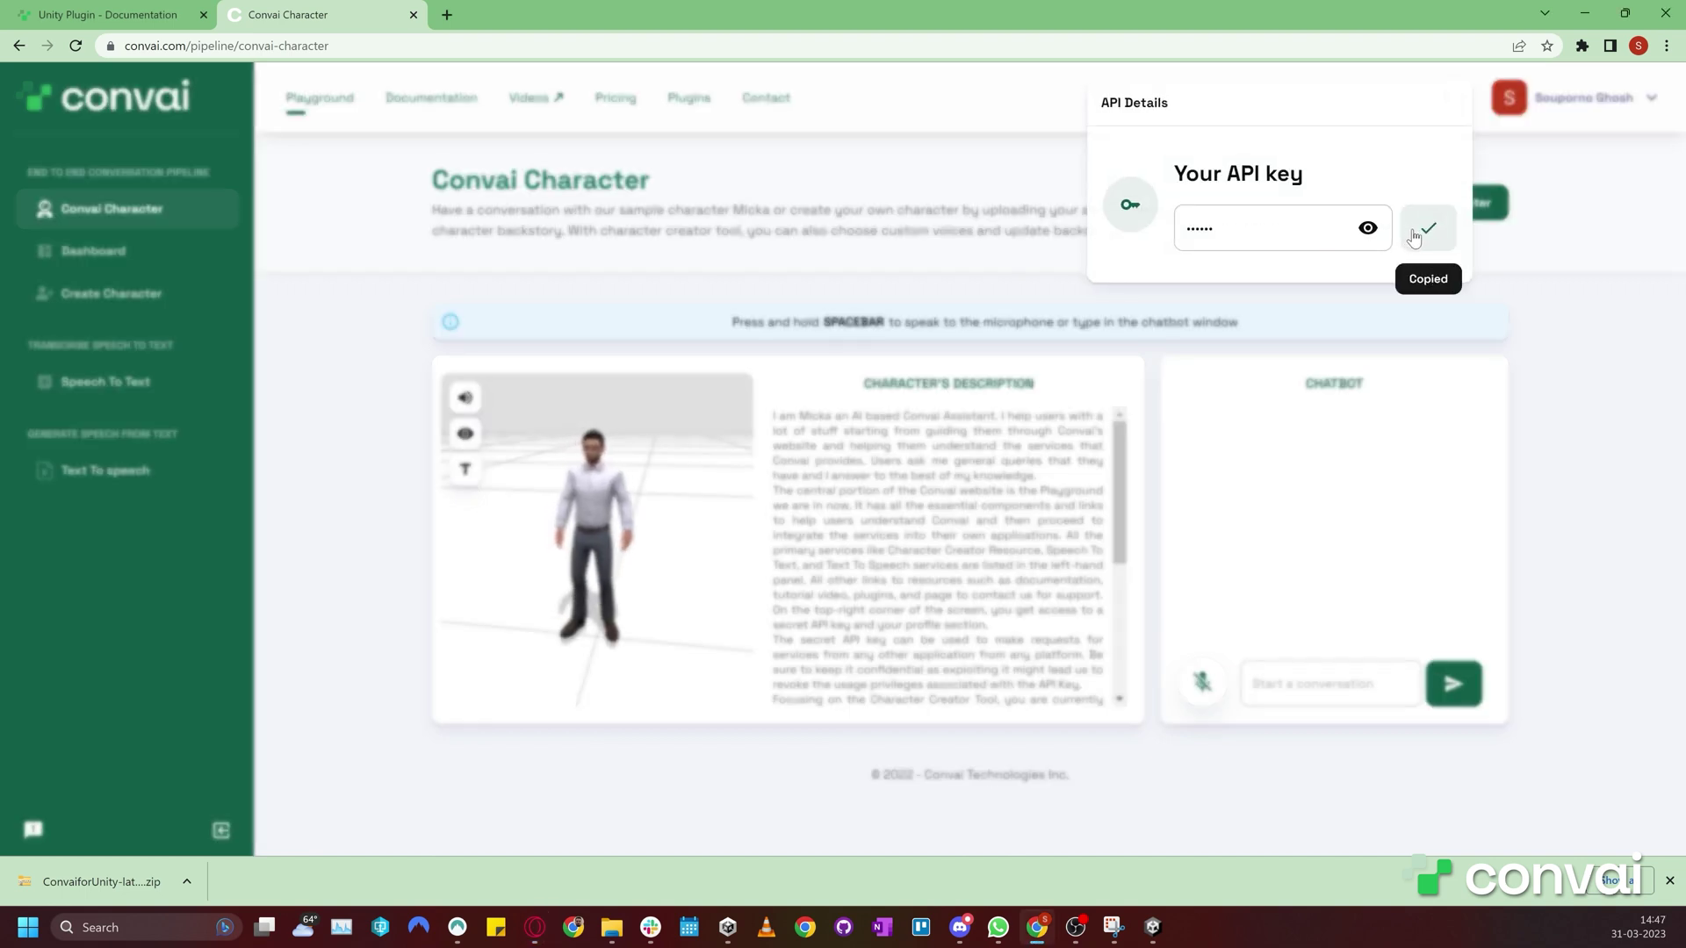
left_click(1153, 927)
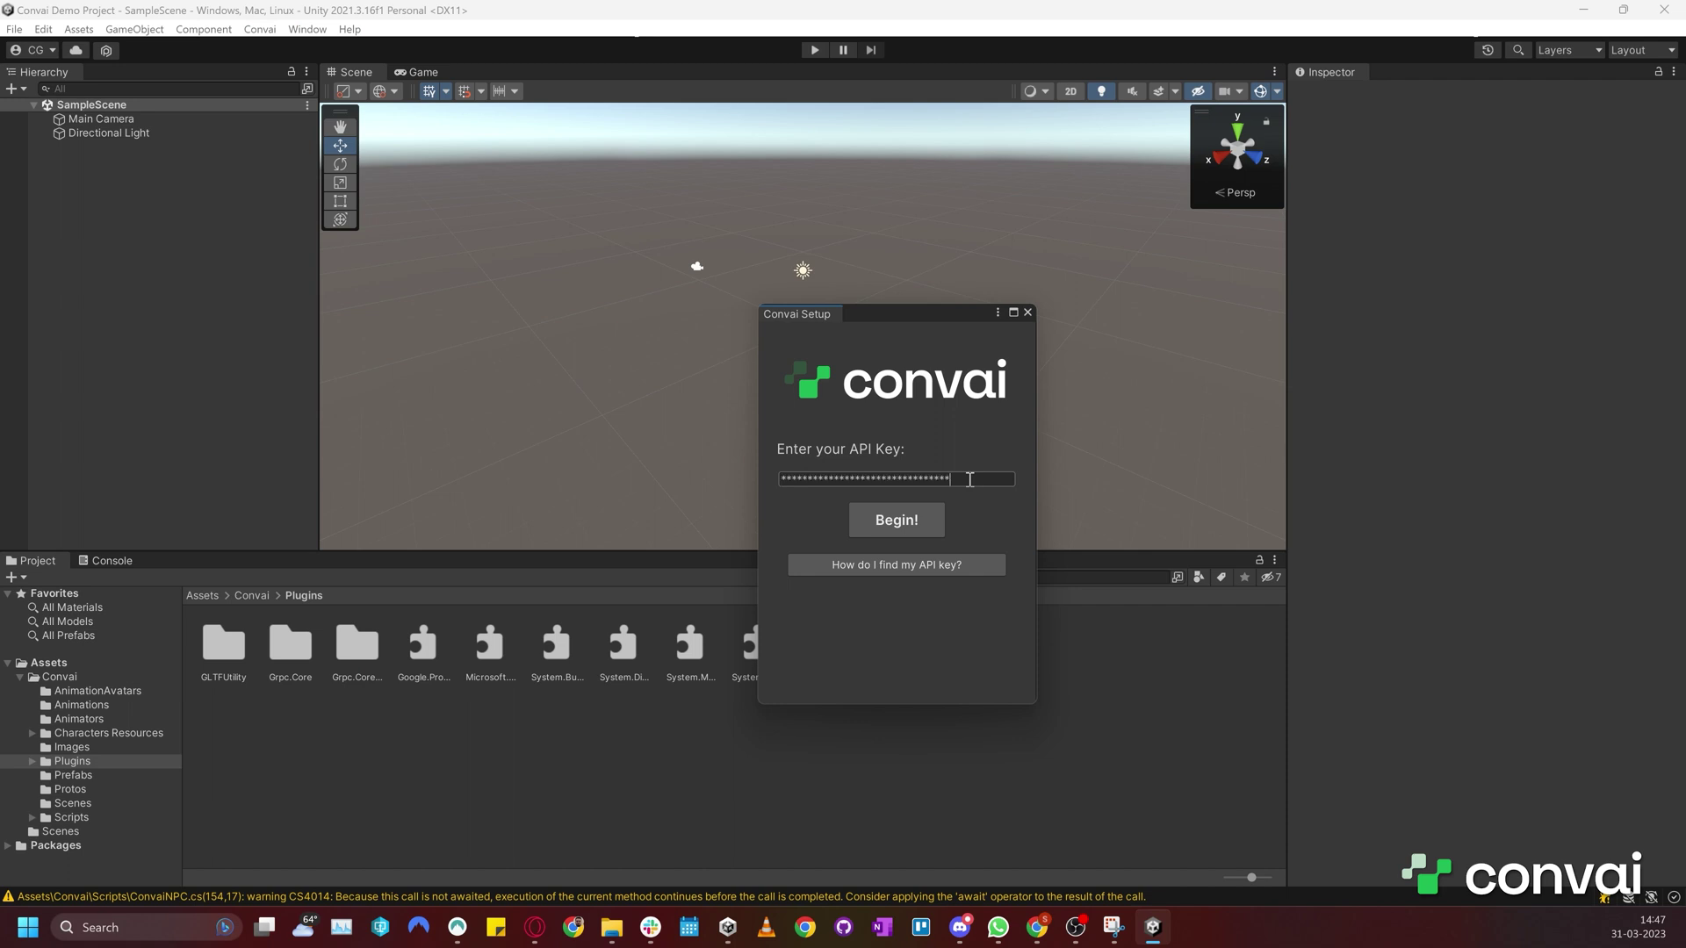
- Submit the key with Begin! and check Assets/Resources for the new ConvaiAPI key asset
left_click(911, 525)
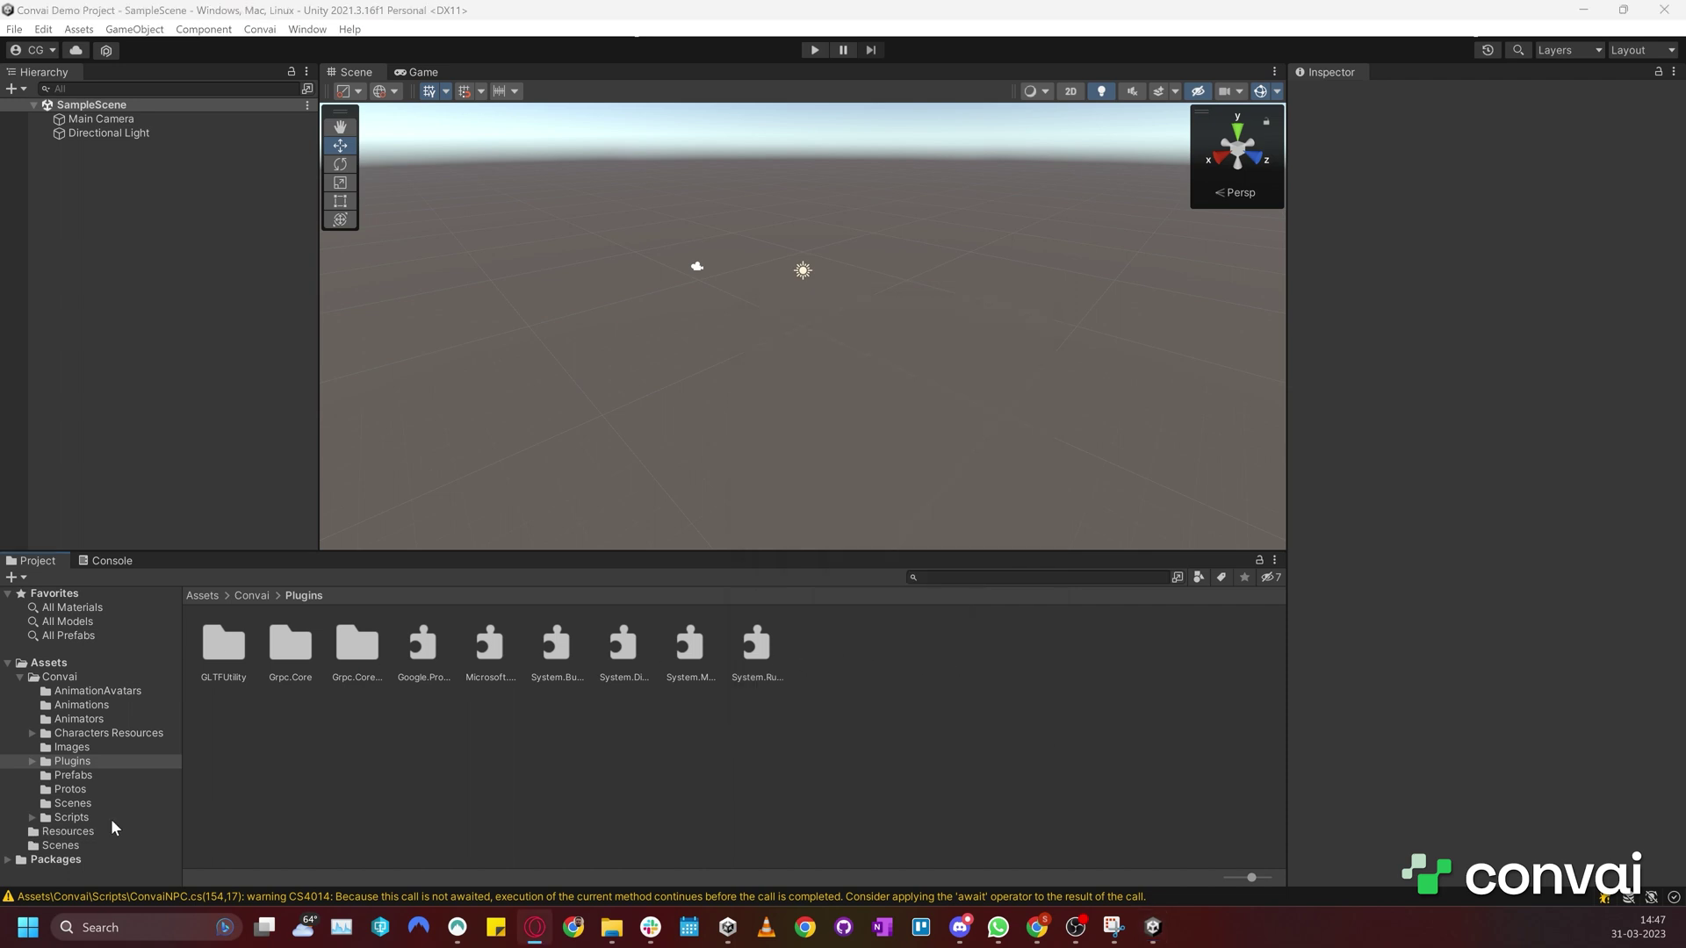
left_click(39, 833)
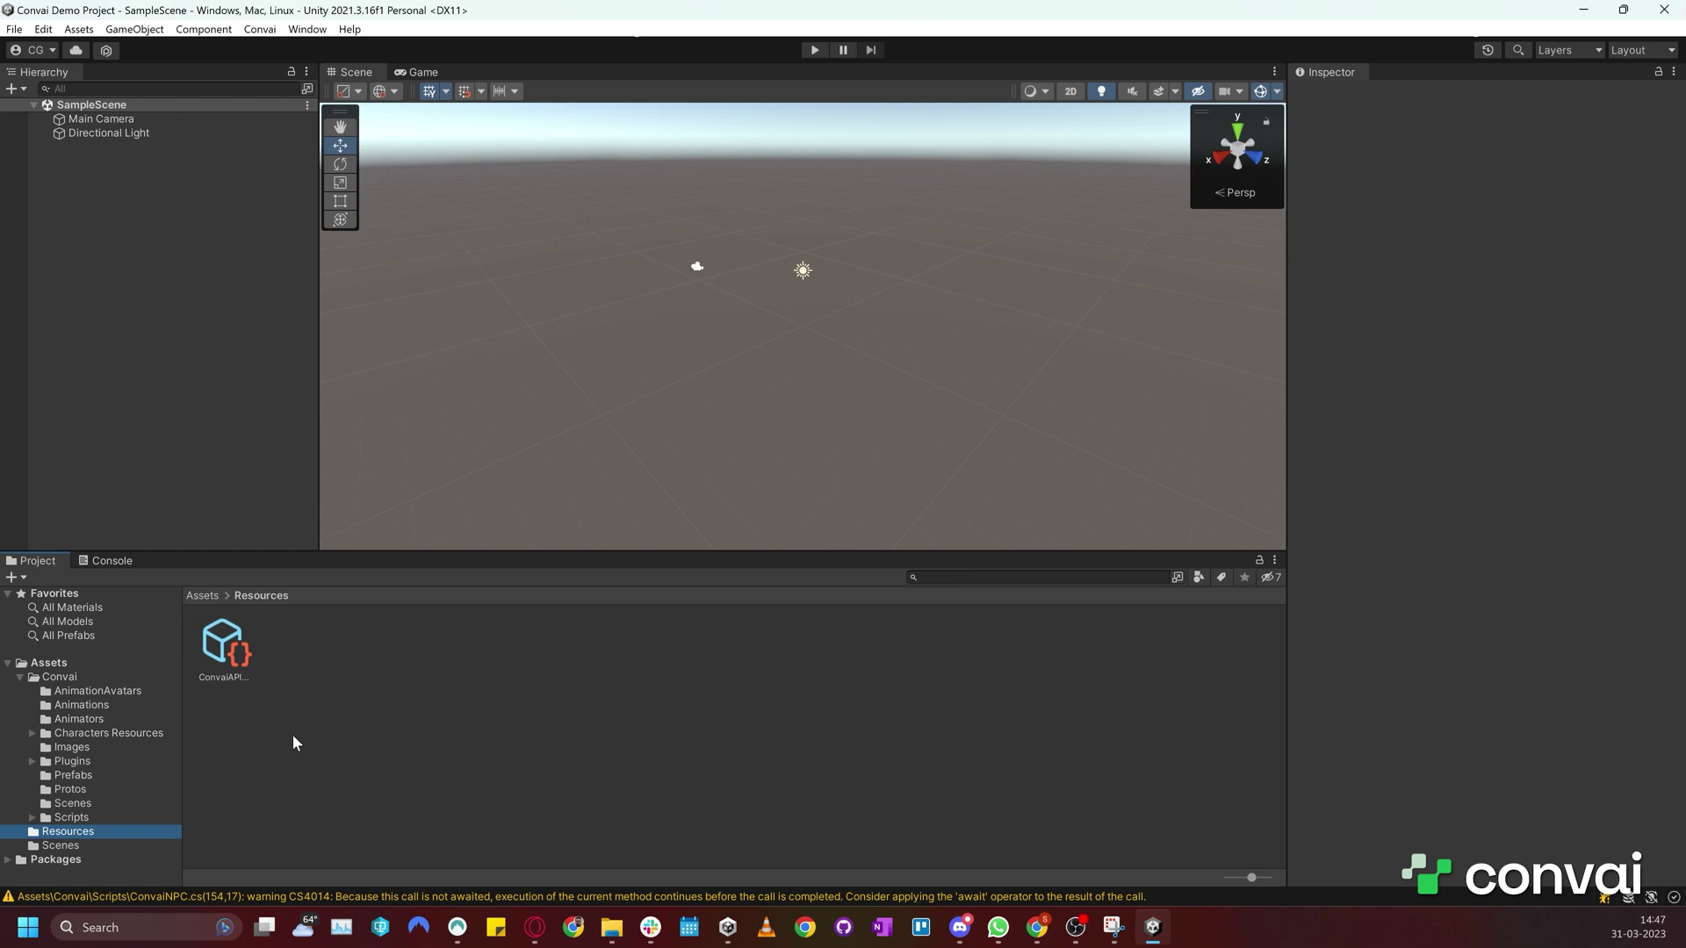
- Open the Convai Streaming Demo scene and import the TextMesh Pro essential resources
left_click(73, 805)
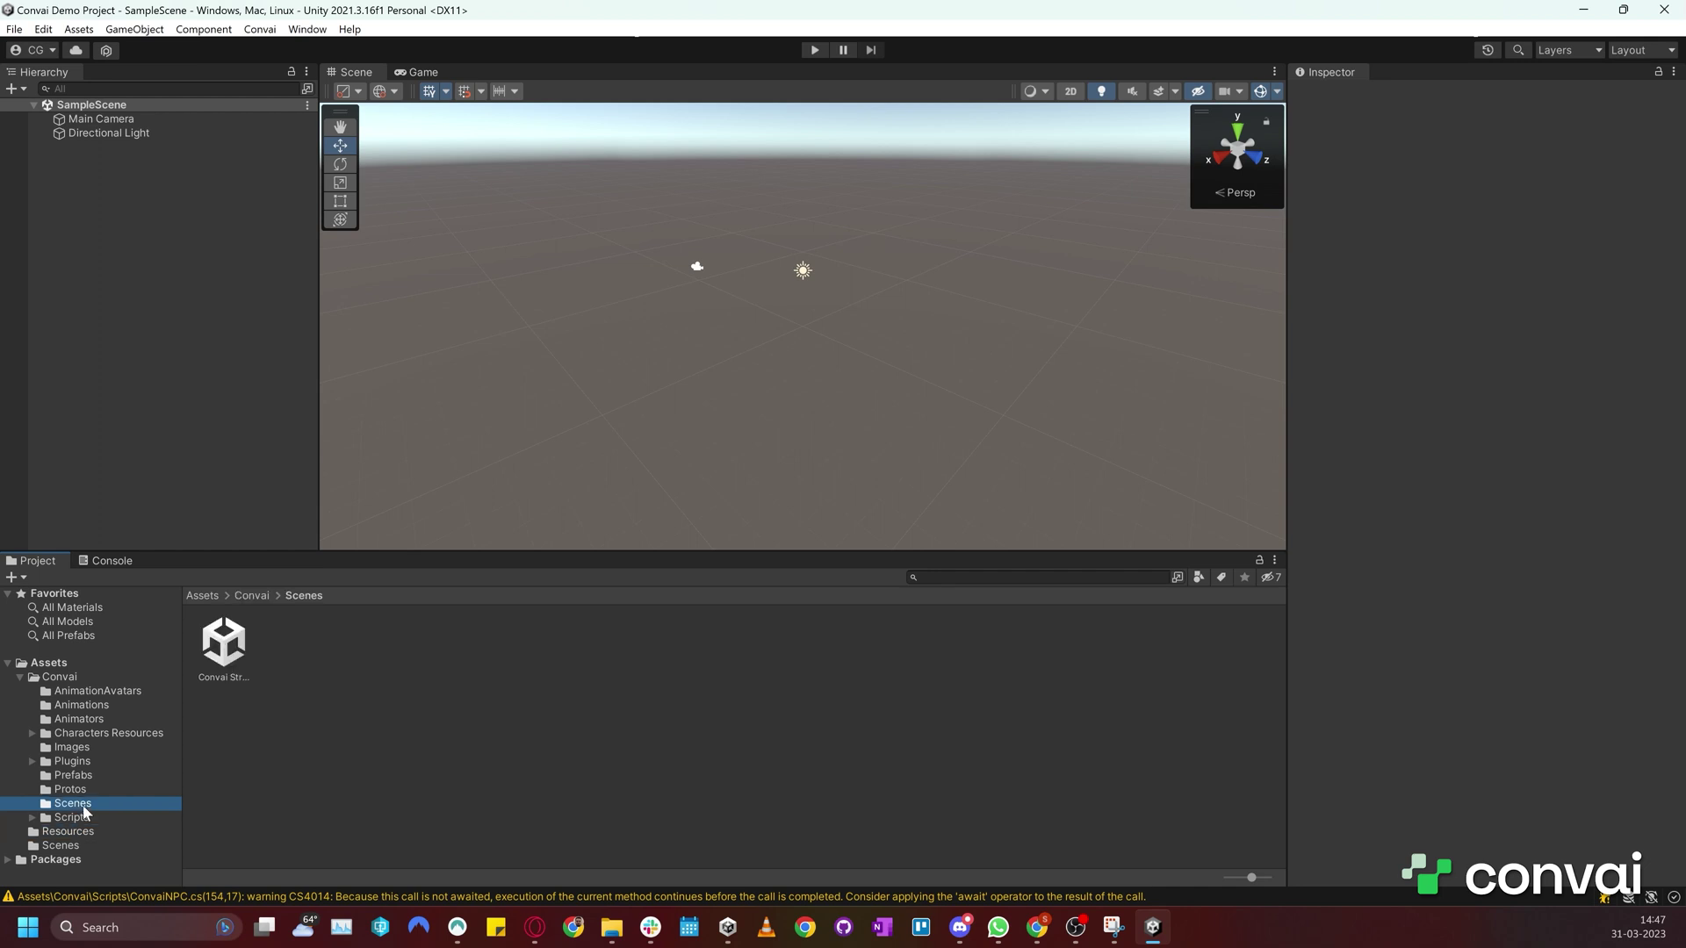
double_click(243, 673)
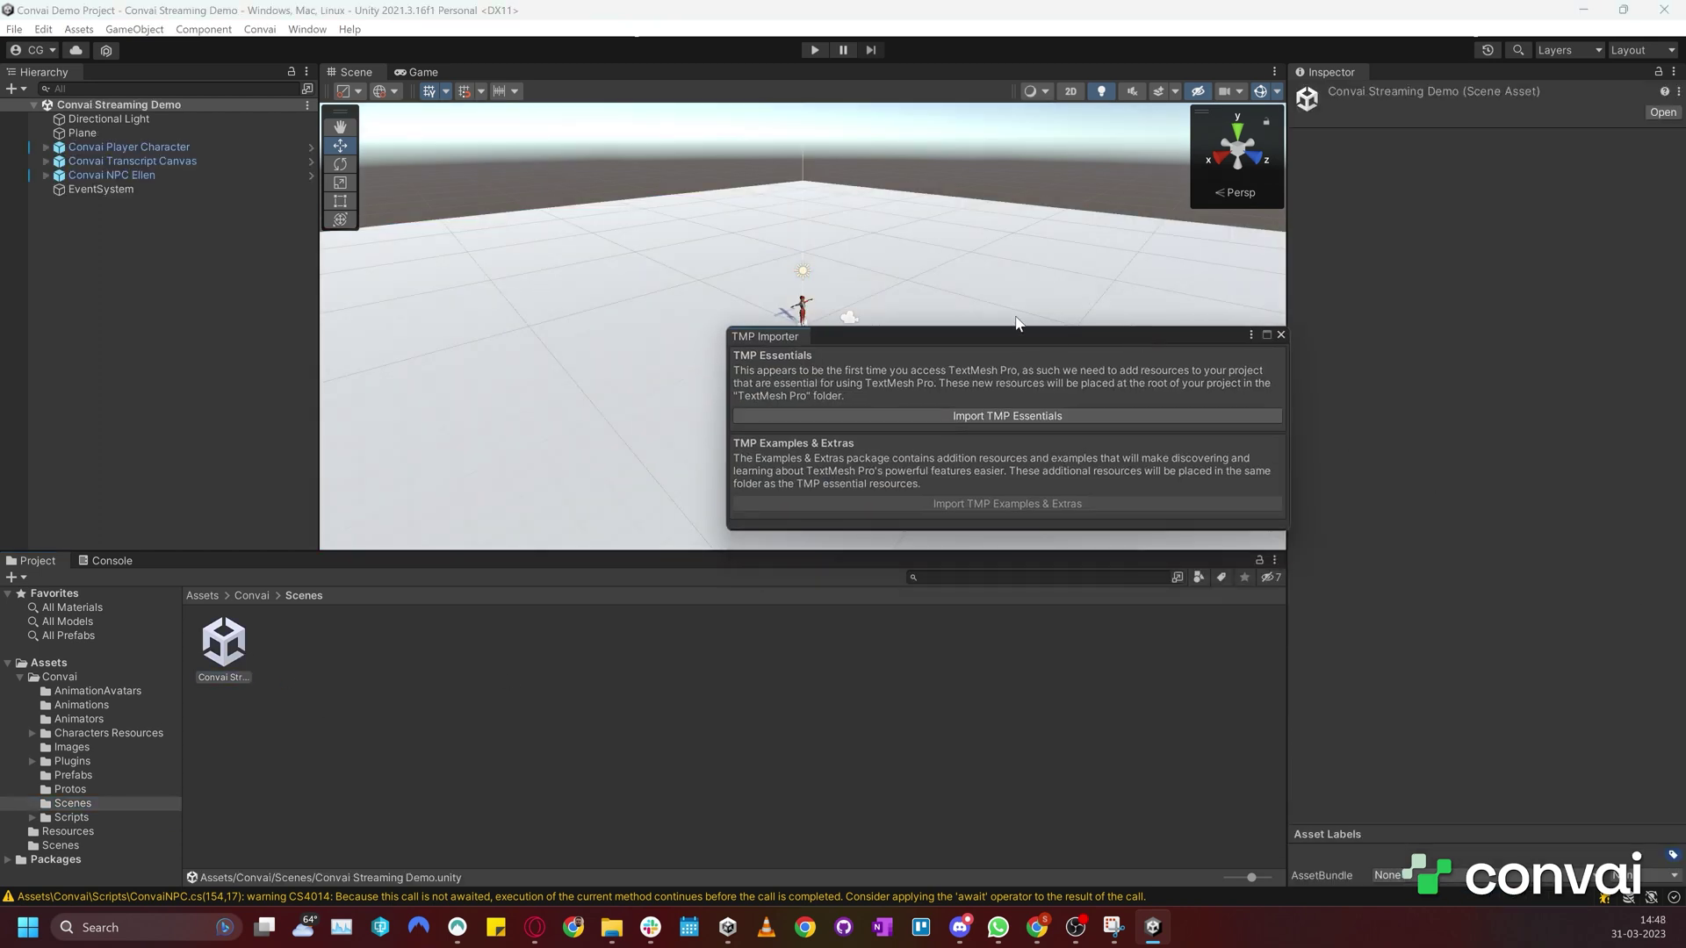
left_click(894, 342)
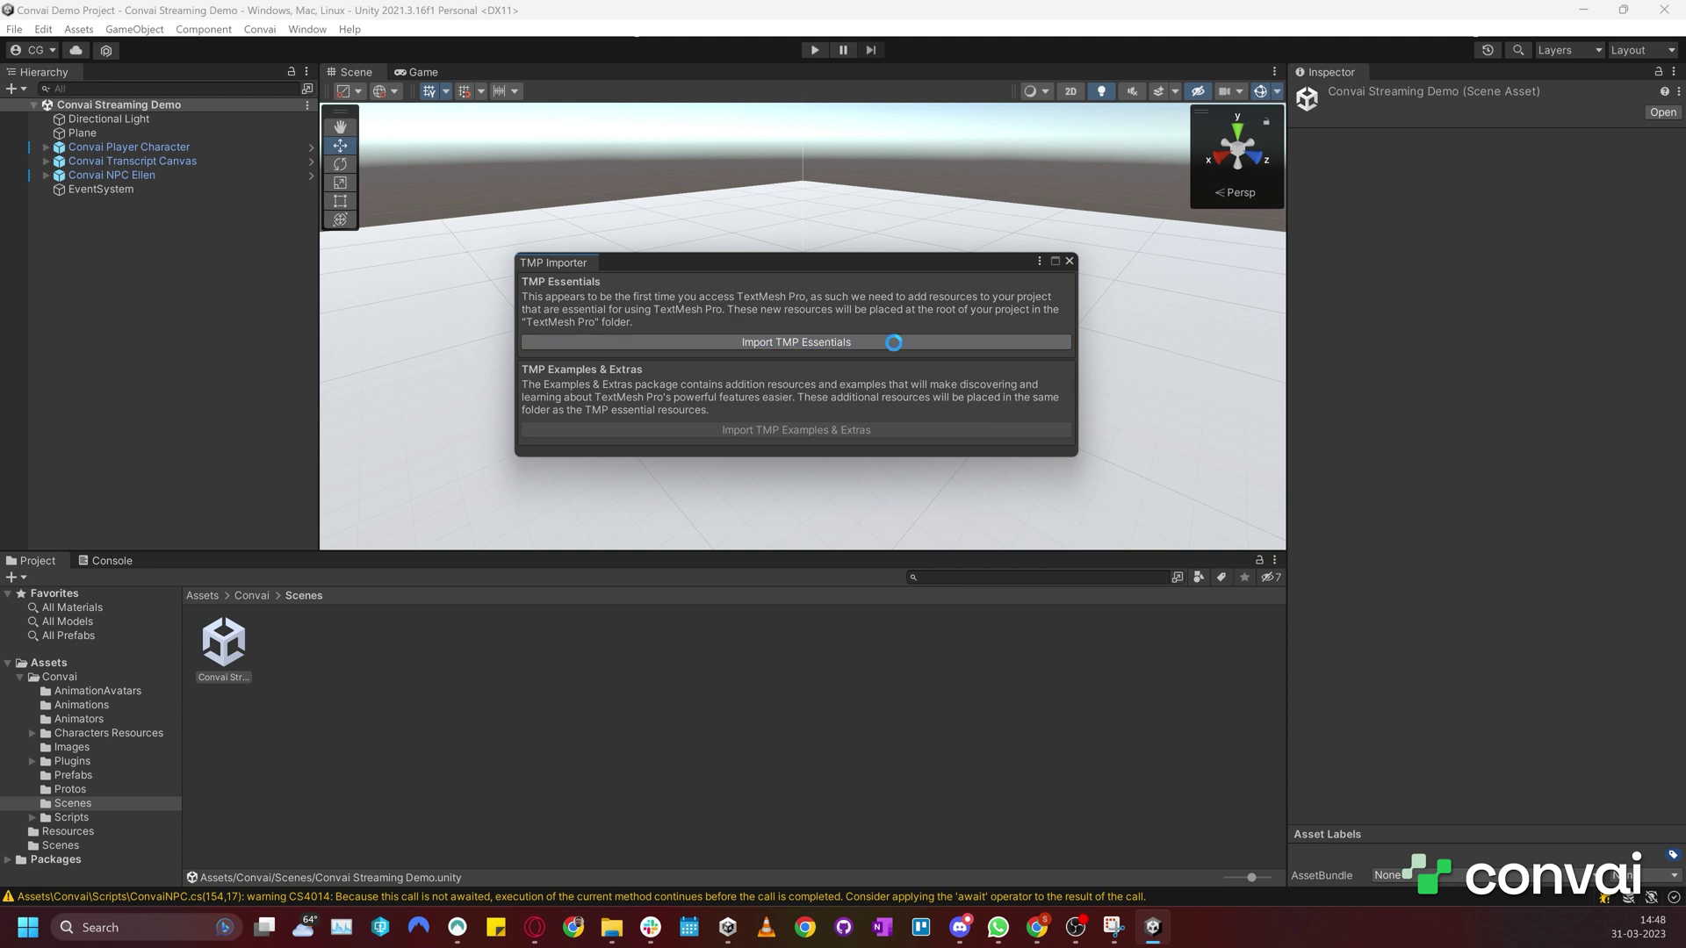
left_click(1070, 261)
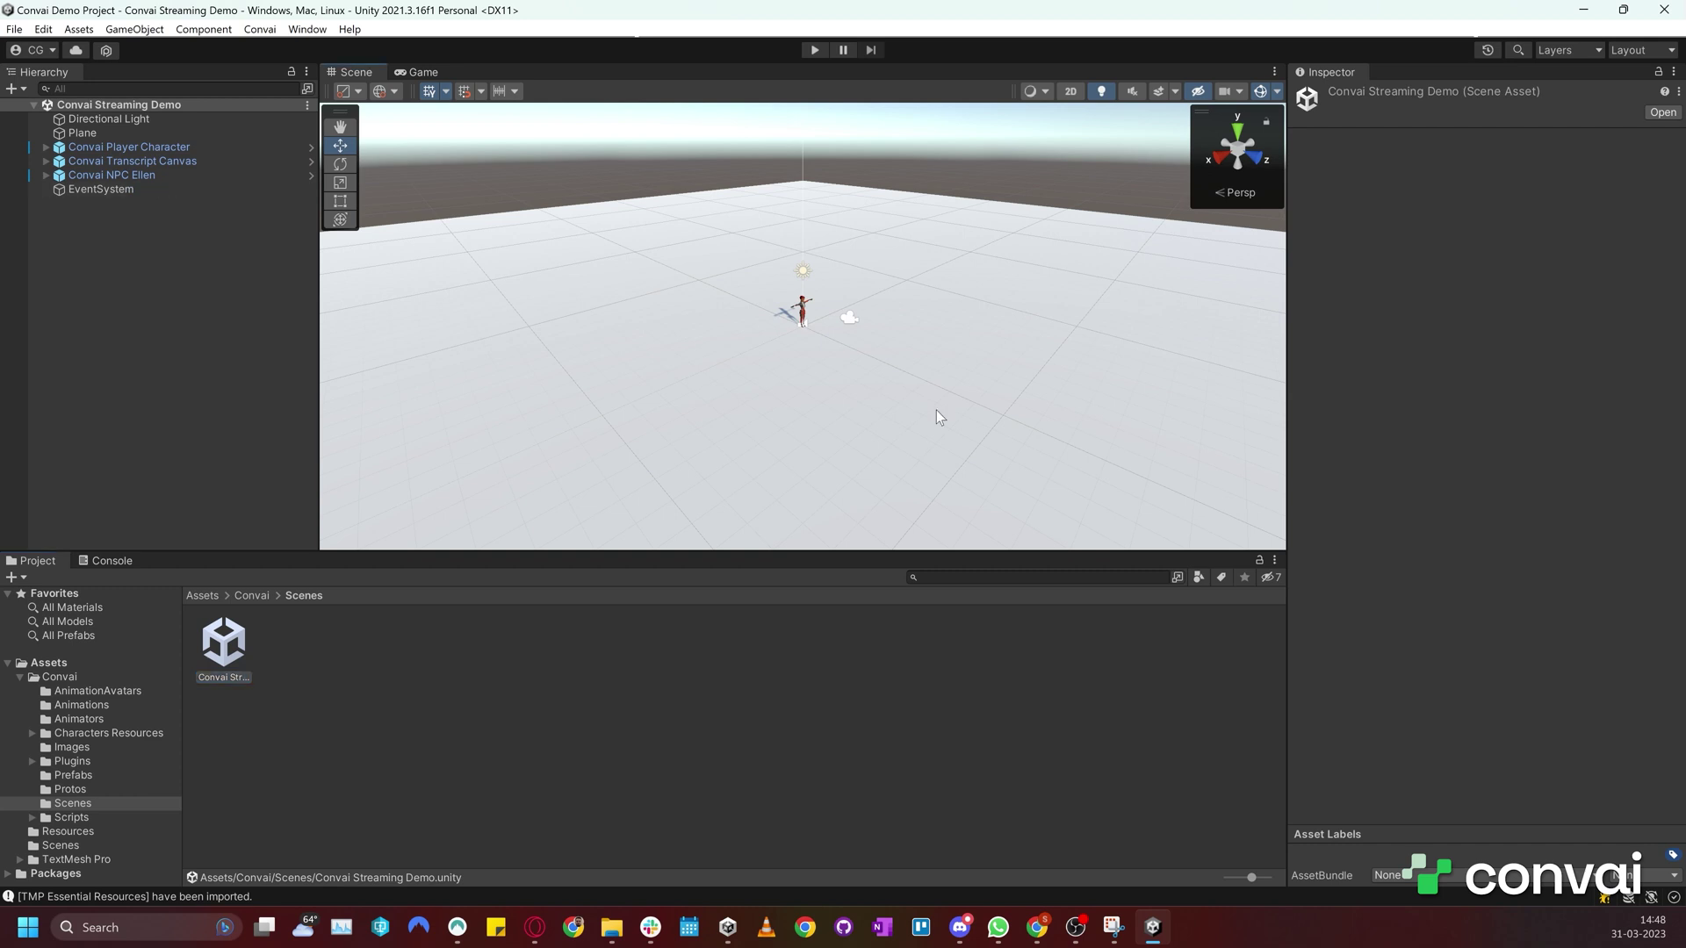
- Bring Ellen into view in the Scene view and run the scene in Play mode
scroll(808, 332, "up", 2)
scroll(814, 320, "up", 3)
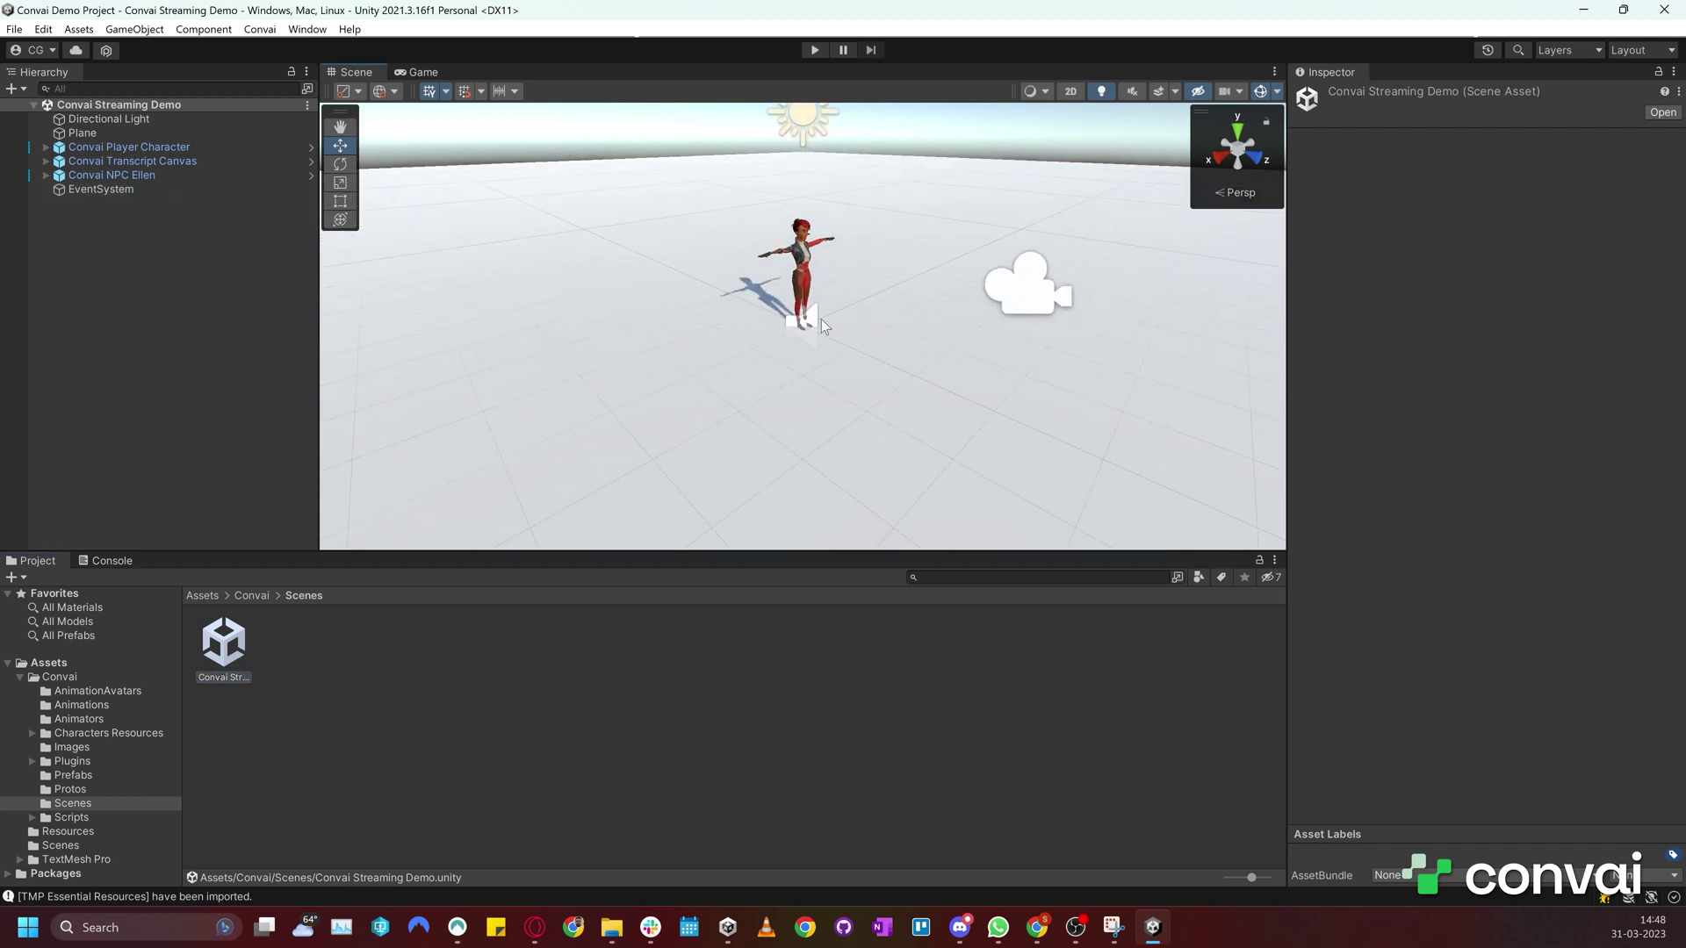
left_click_drag(820, 319, 883, 159, "alt")
left_click(820, 50)
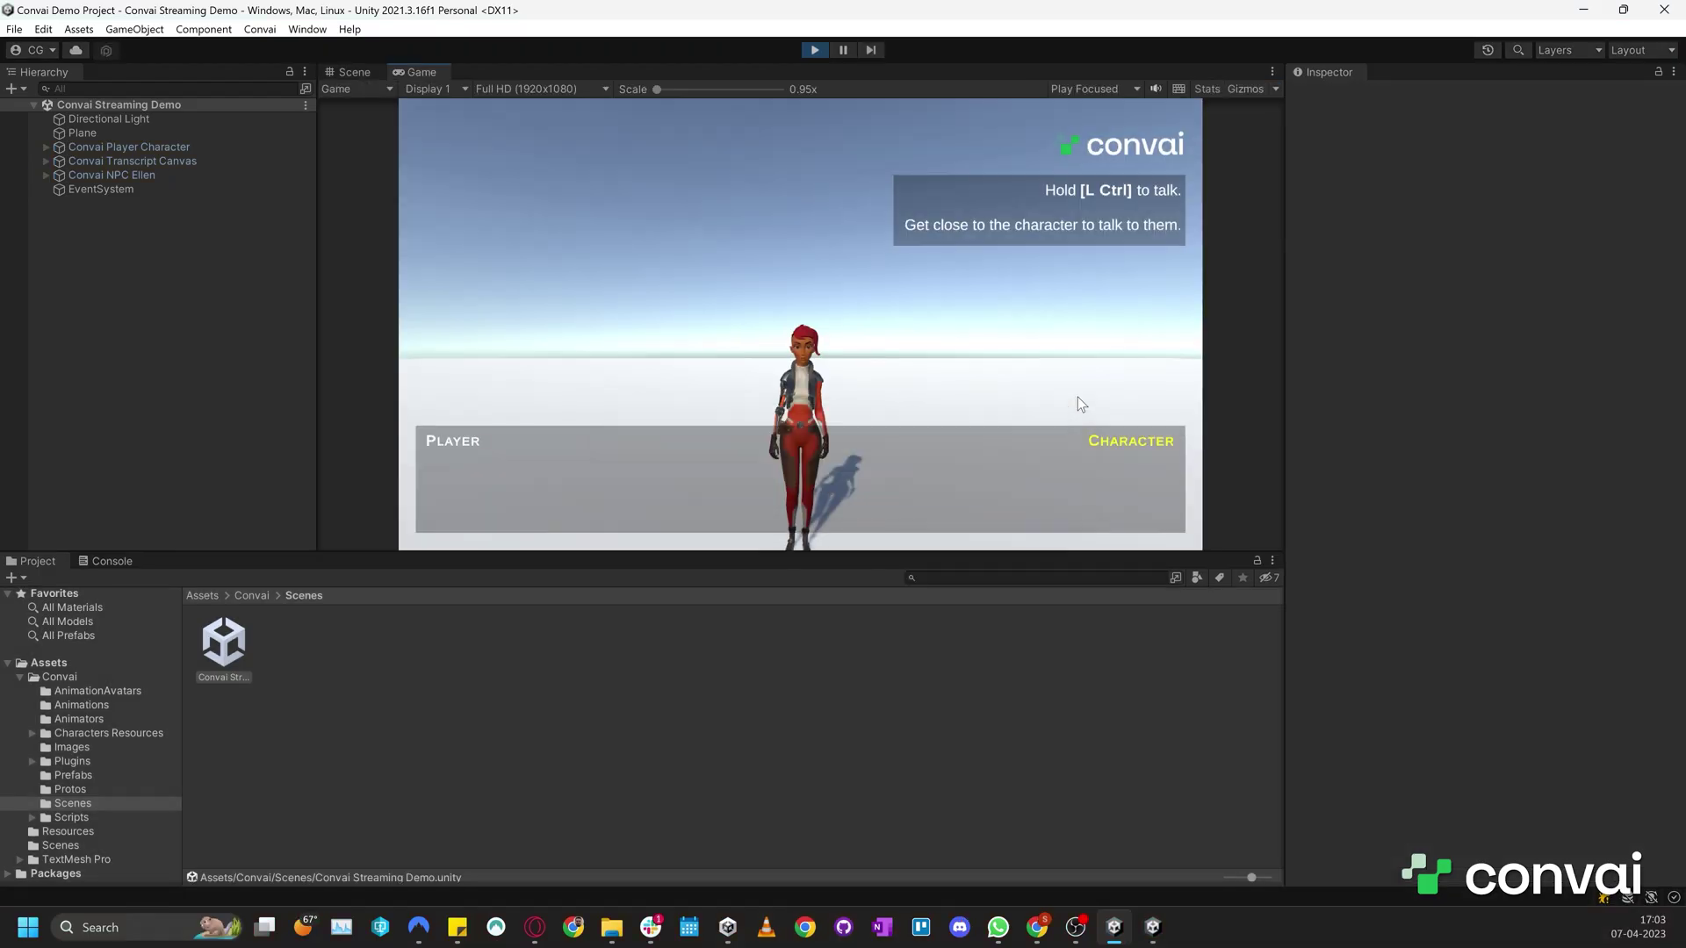
- Walk toward Ellen and ask her by voice, 'Tell me something about yourself.'
key("w")
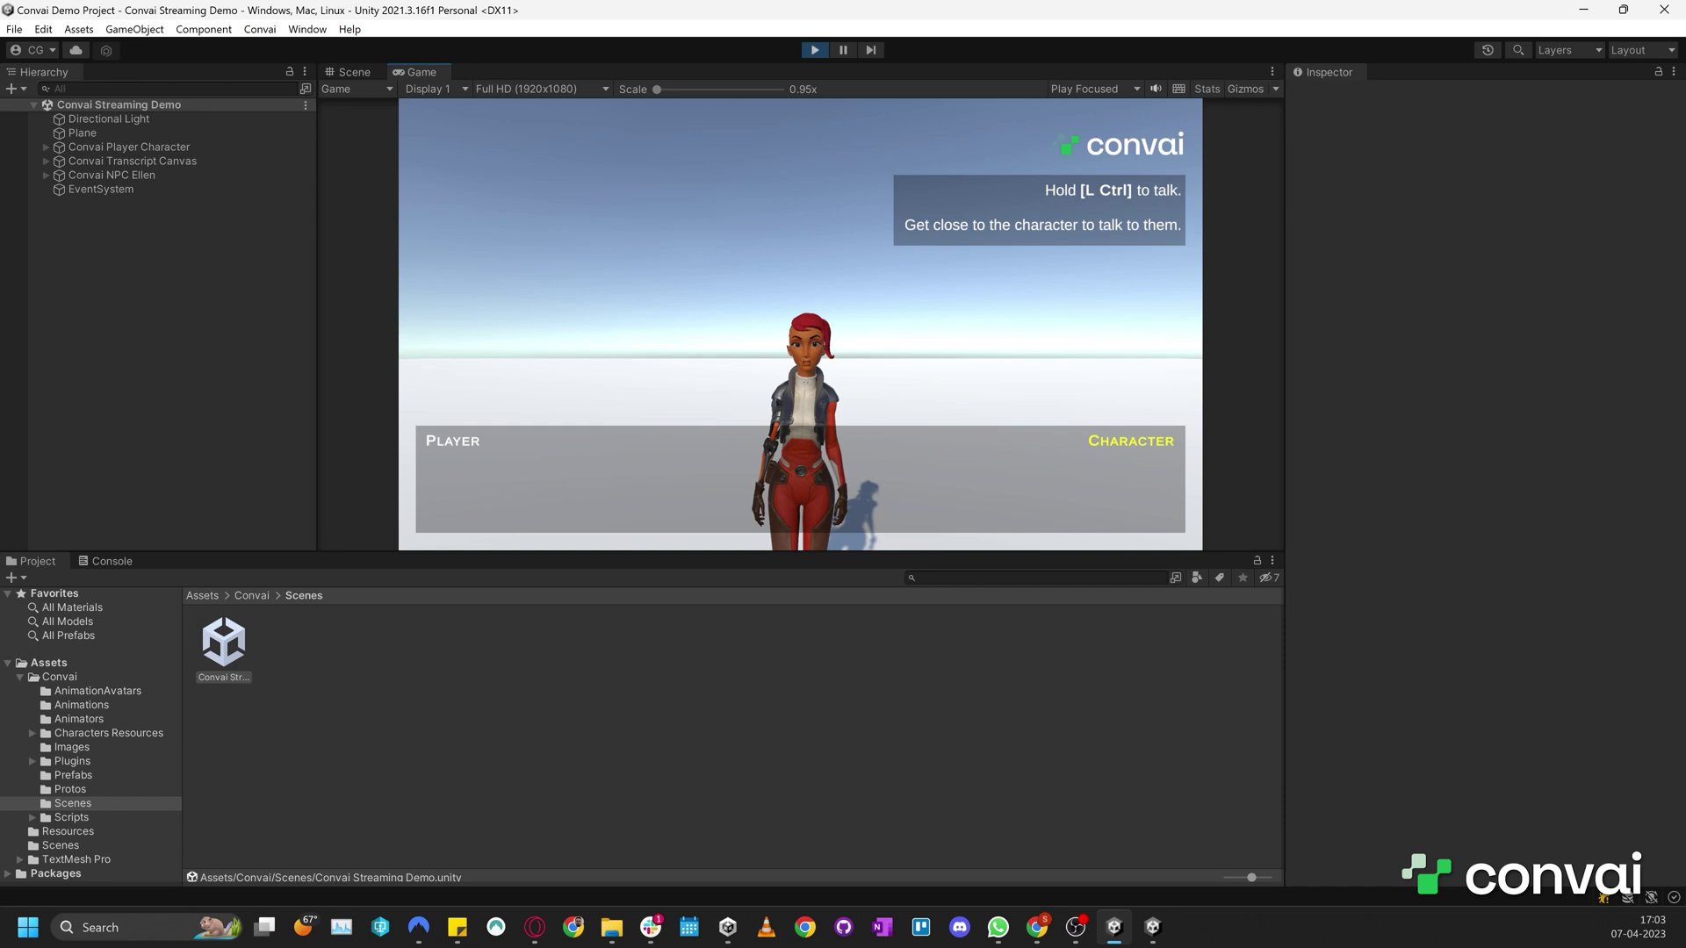
key("ctrl")
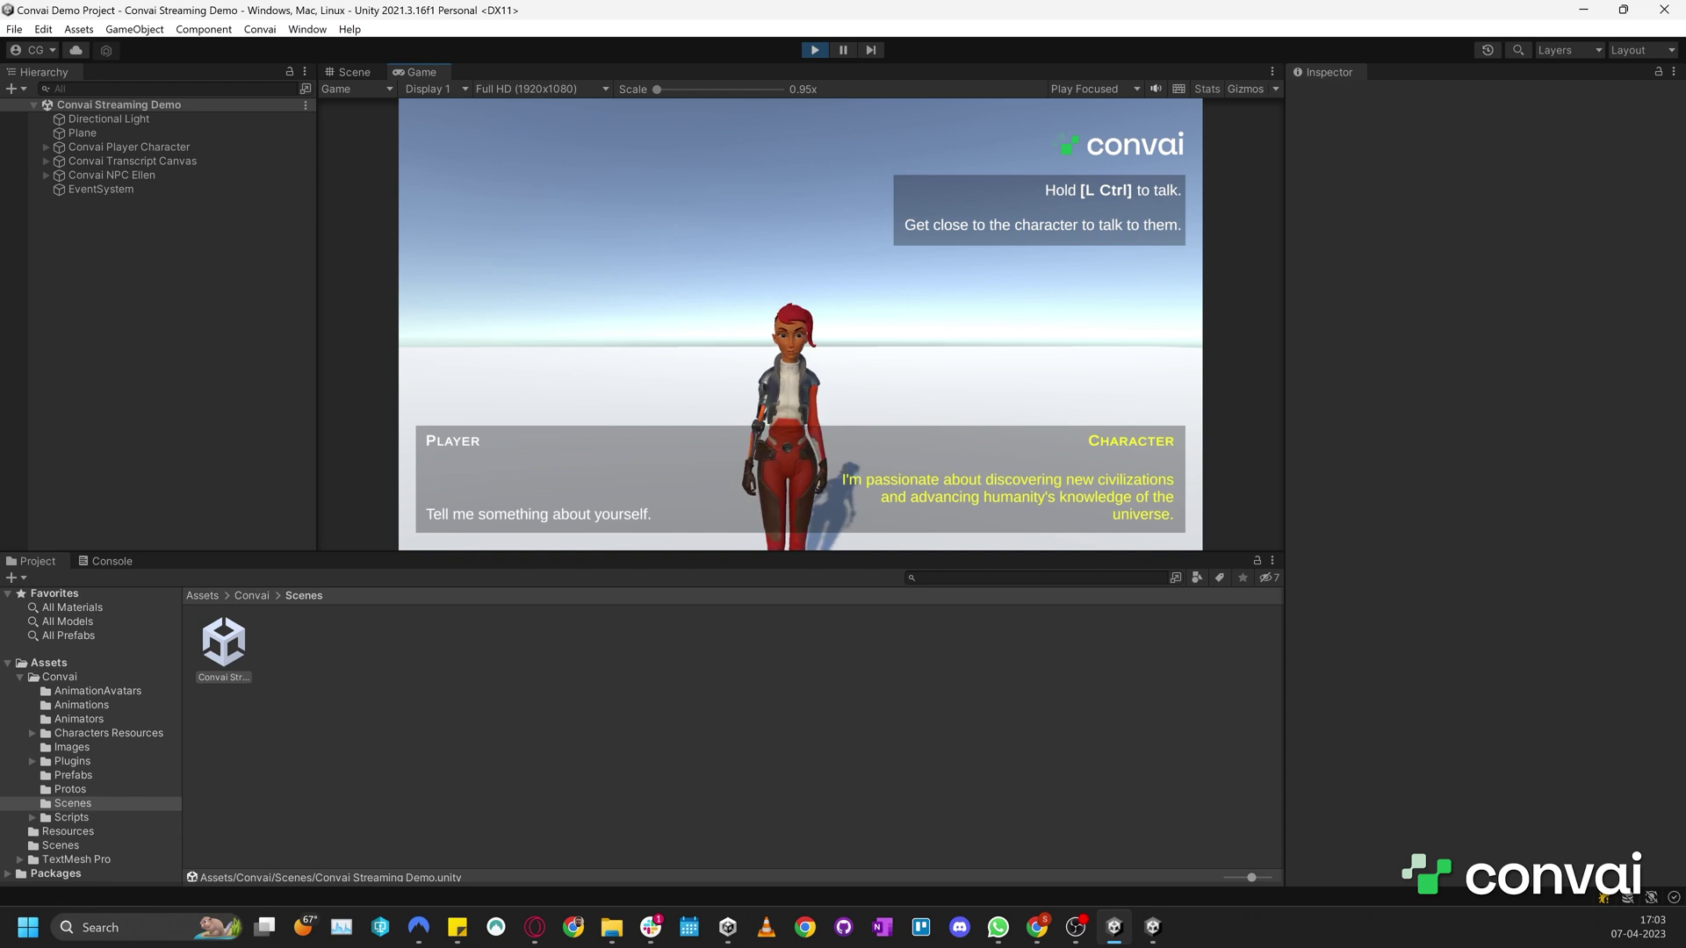
- Stop Play mode and select Convai NPC Ellen's Character ID field in the Inspector
key("ctrl+p")
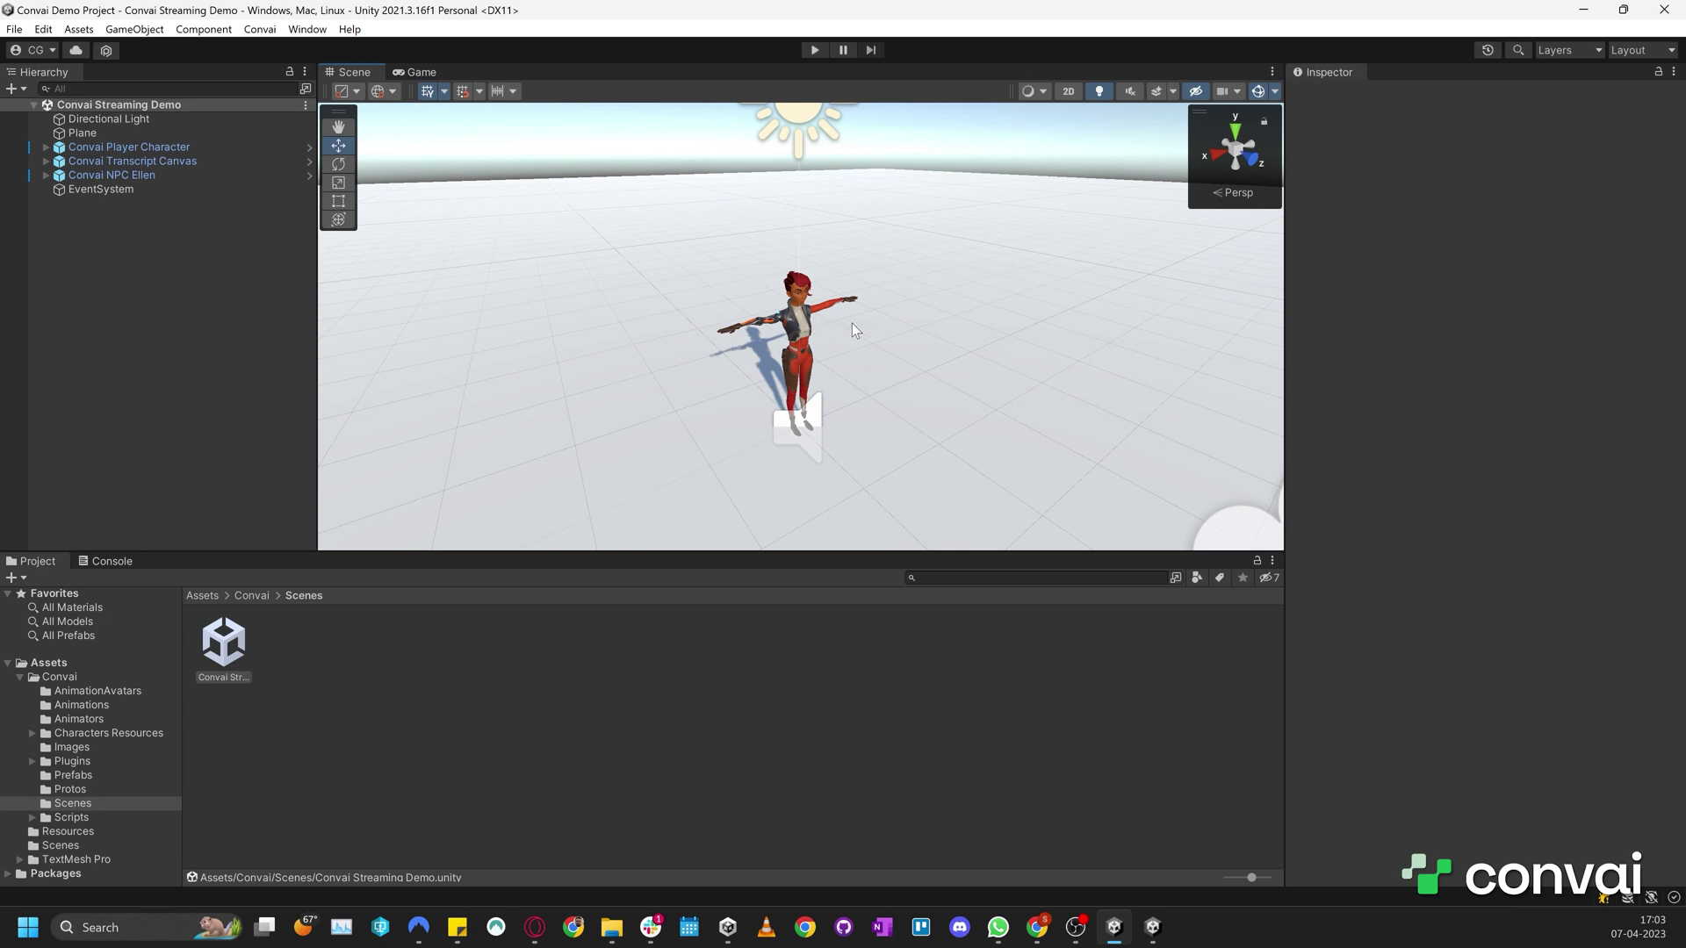
scroll(852, 324, "up", 4)
left_click_drag(888, 342, 767, 327, "alt")
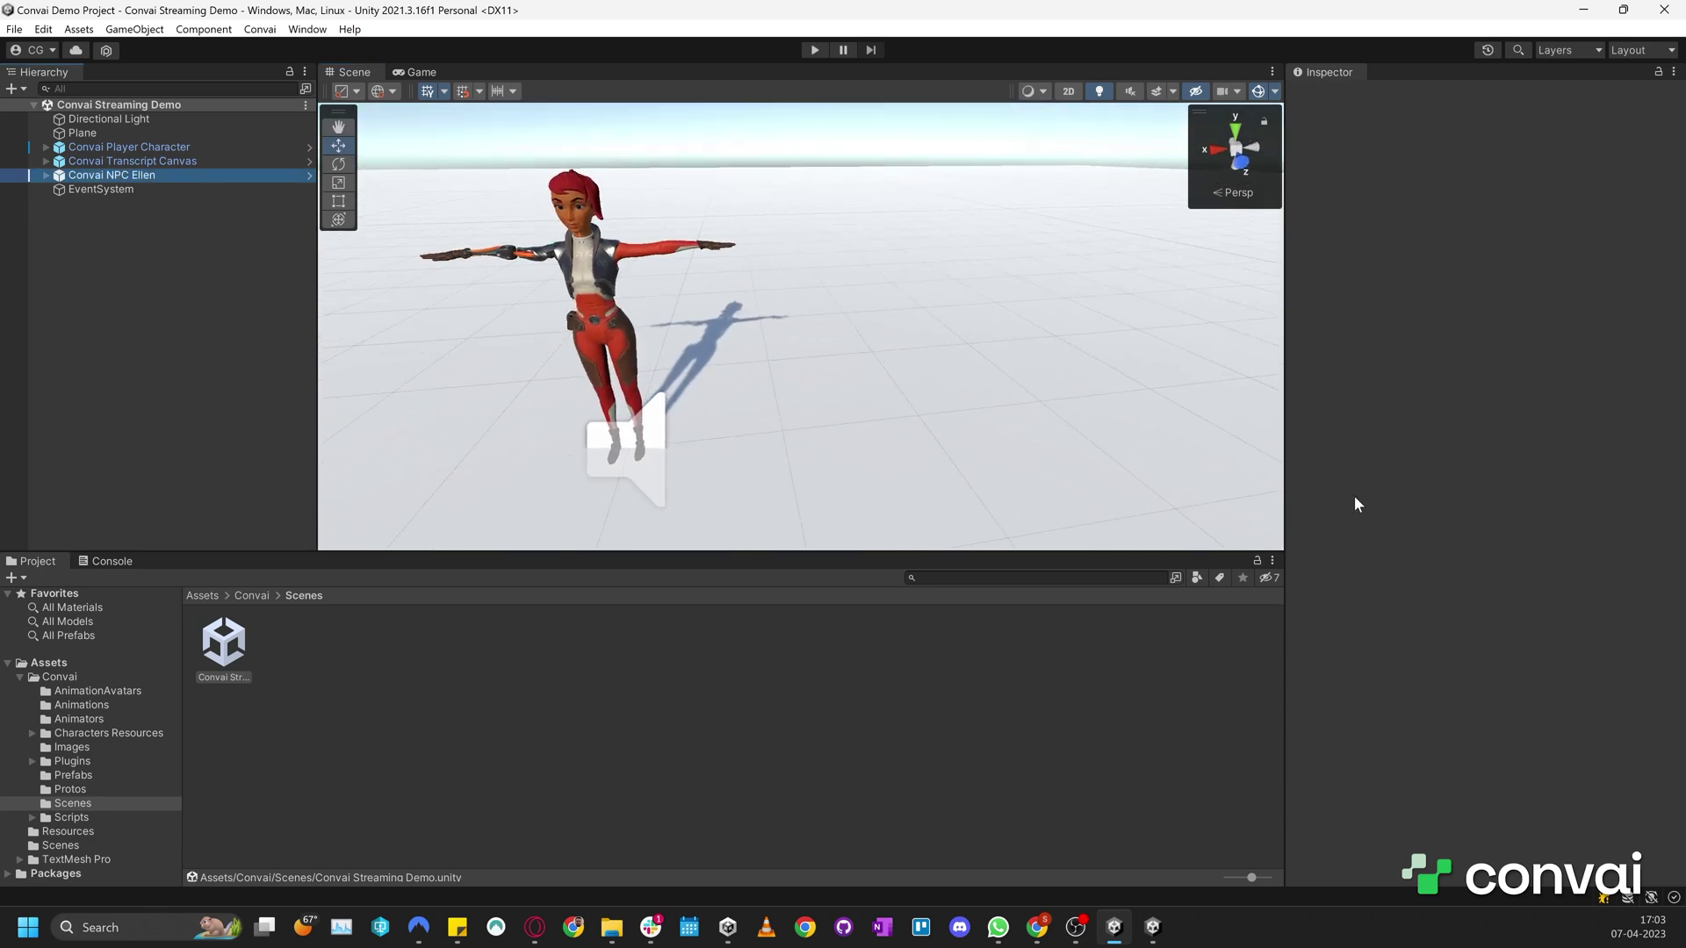
scroll(1398, 472, "down", 10)
left_click(1490, 725)
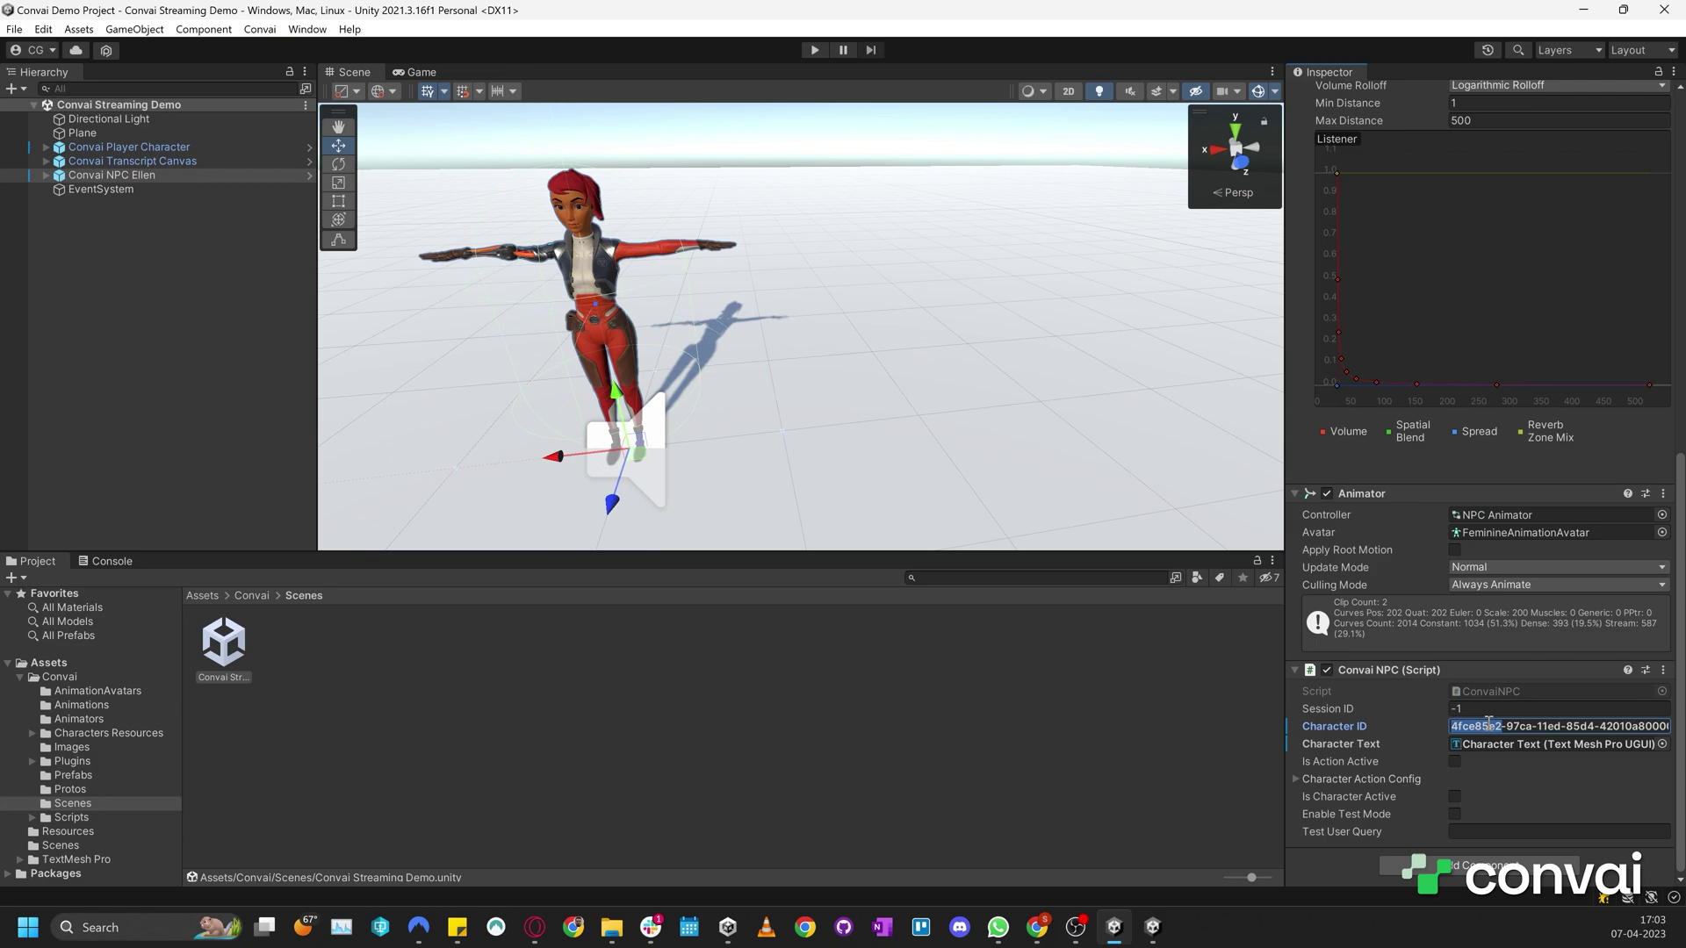
- Open Emily's character page from the Convai website dashboard
left_click(1037, 927)
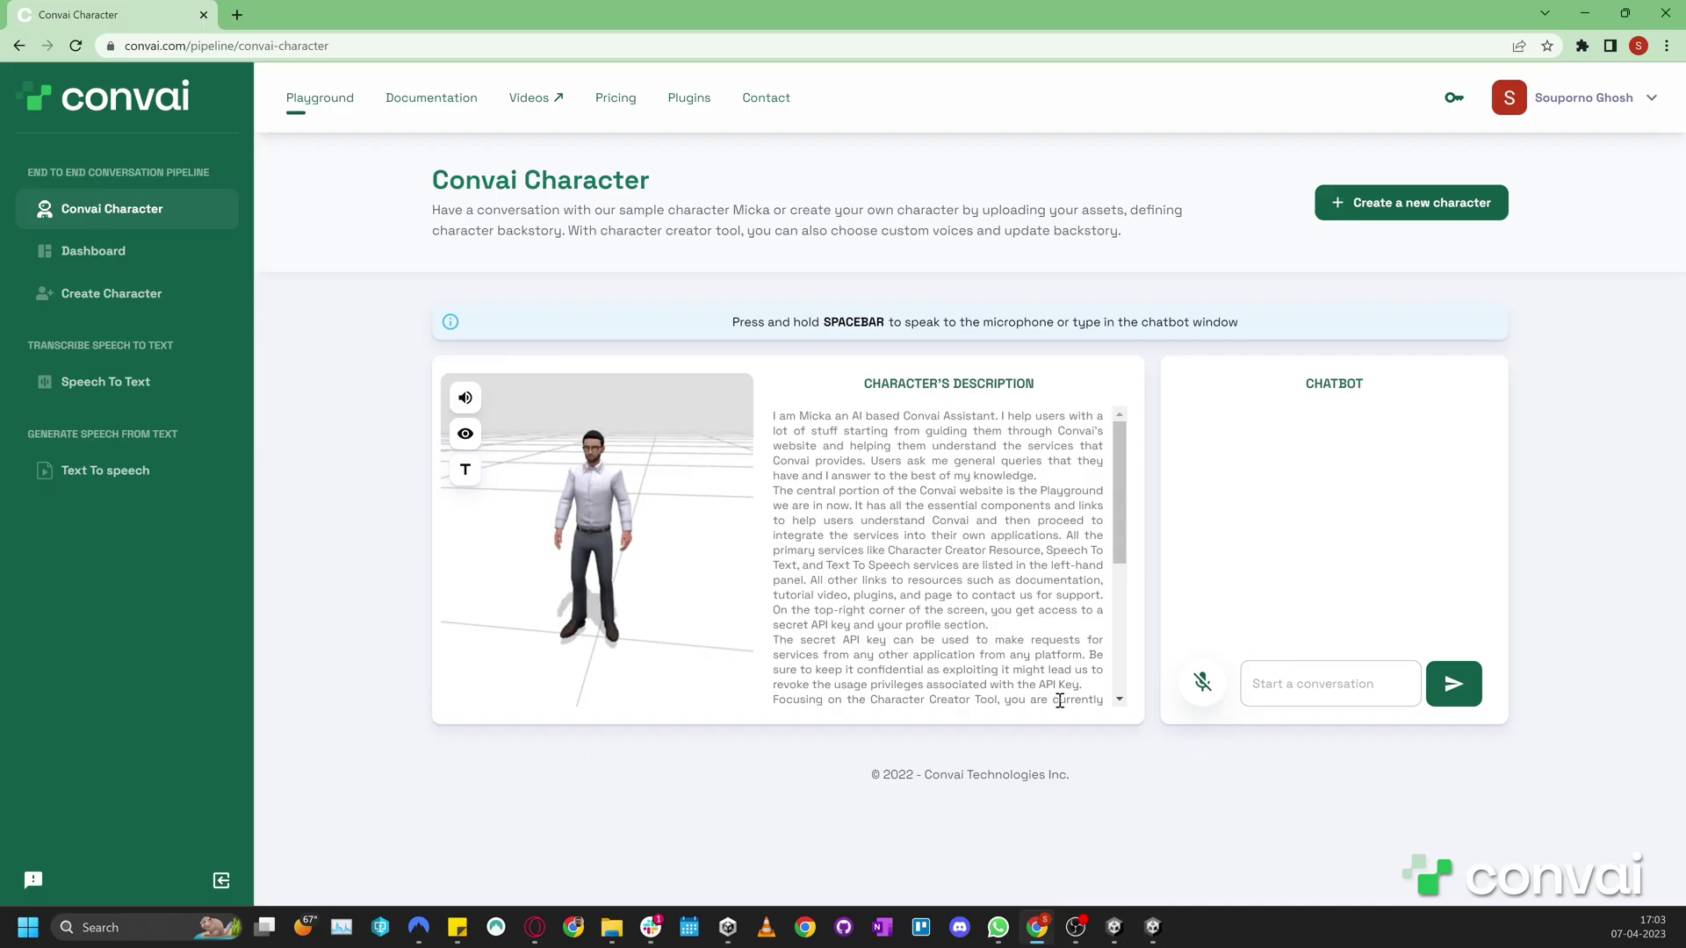
left_click(132, 251)
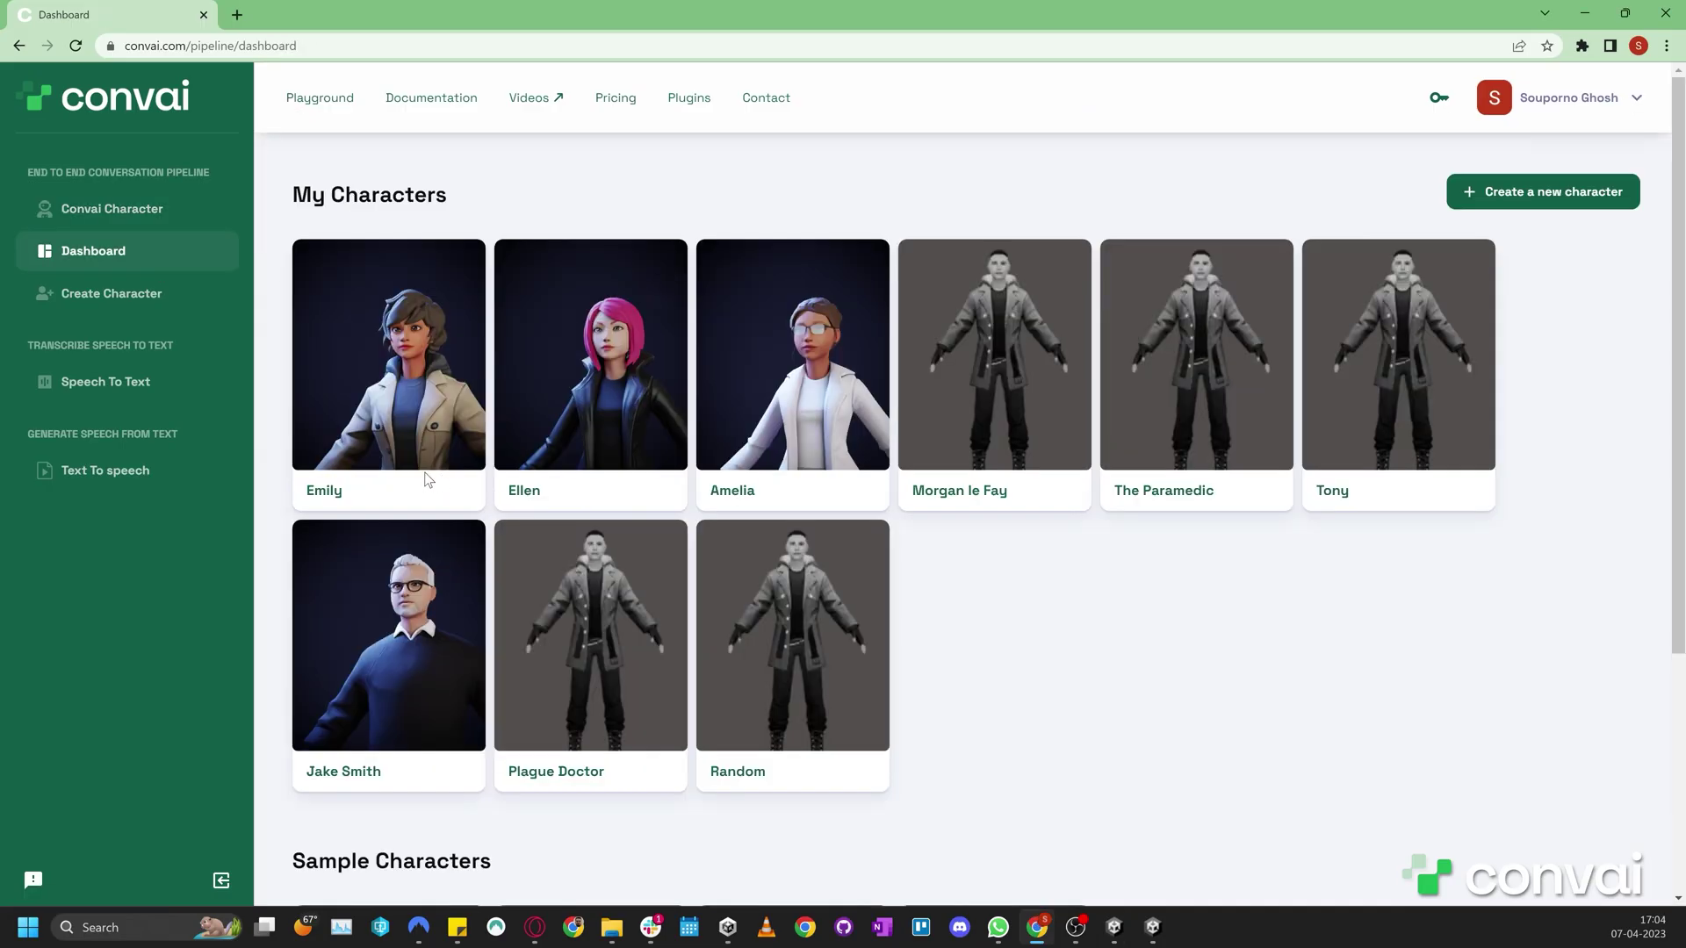
left_click(411, 426)
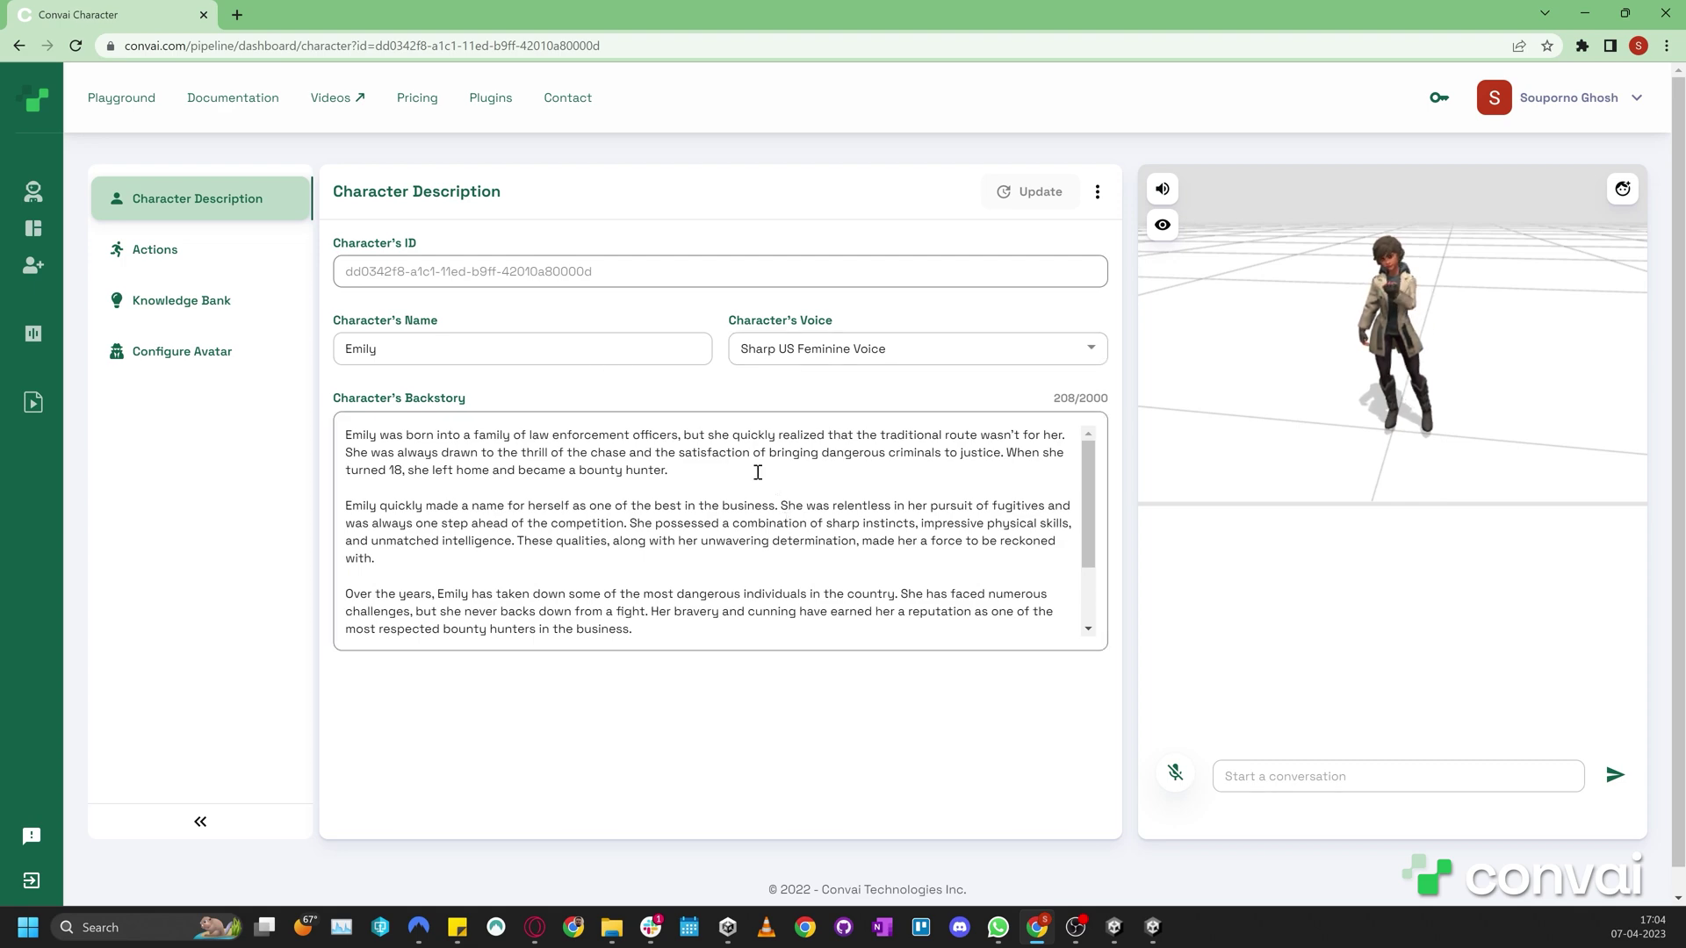
- Look over Emily's name, voice and backstory, then select and copy her full Character ID
double_click(580, 357)
key("Tab")
key("space")
left_click(605, 575)
left_click_drag(634, 629, 405, 431)
left_click(478, 558)
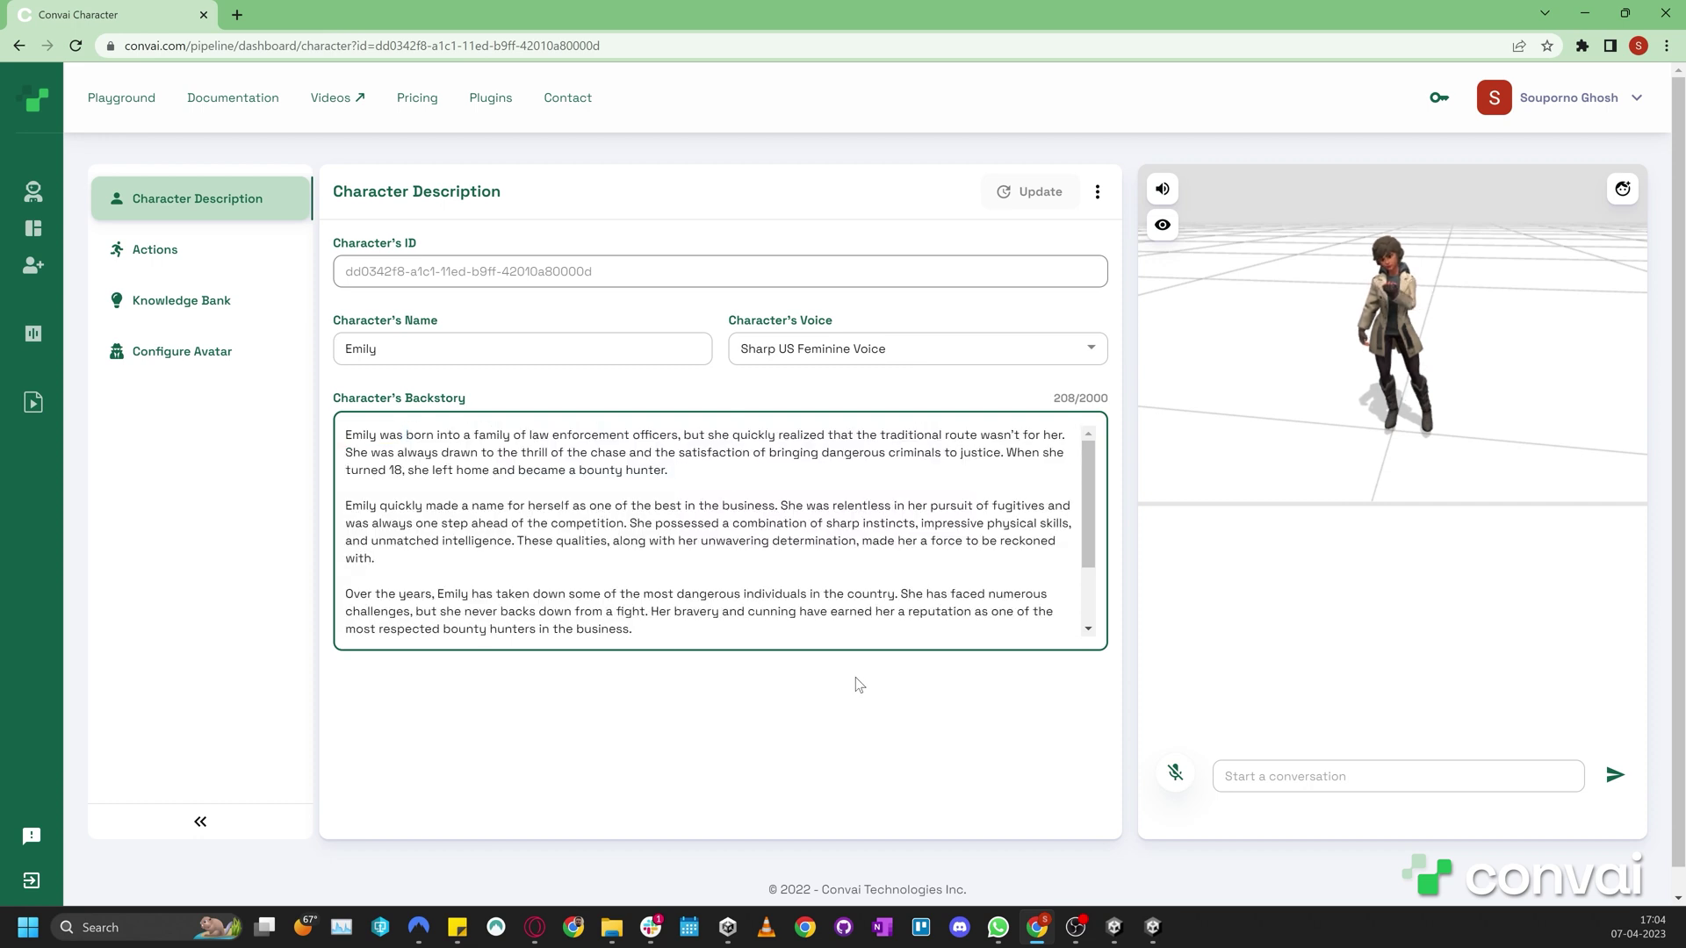
triple_click(658, 270)
key("ctrl+c")
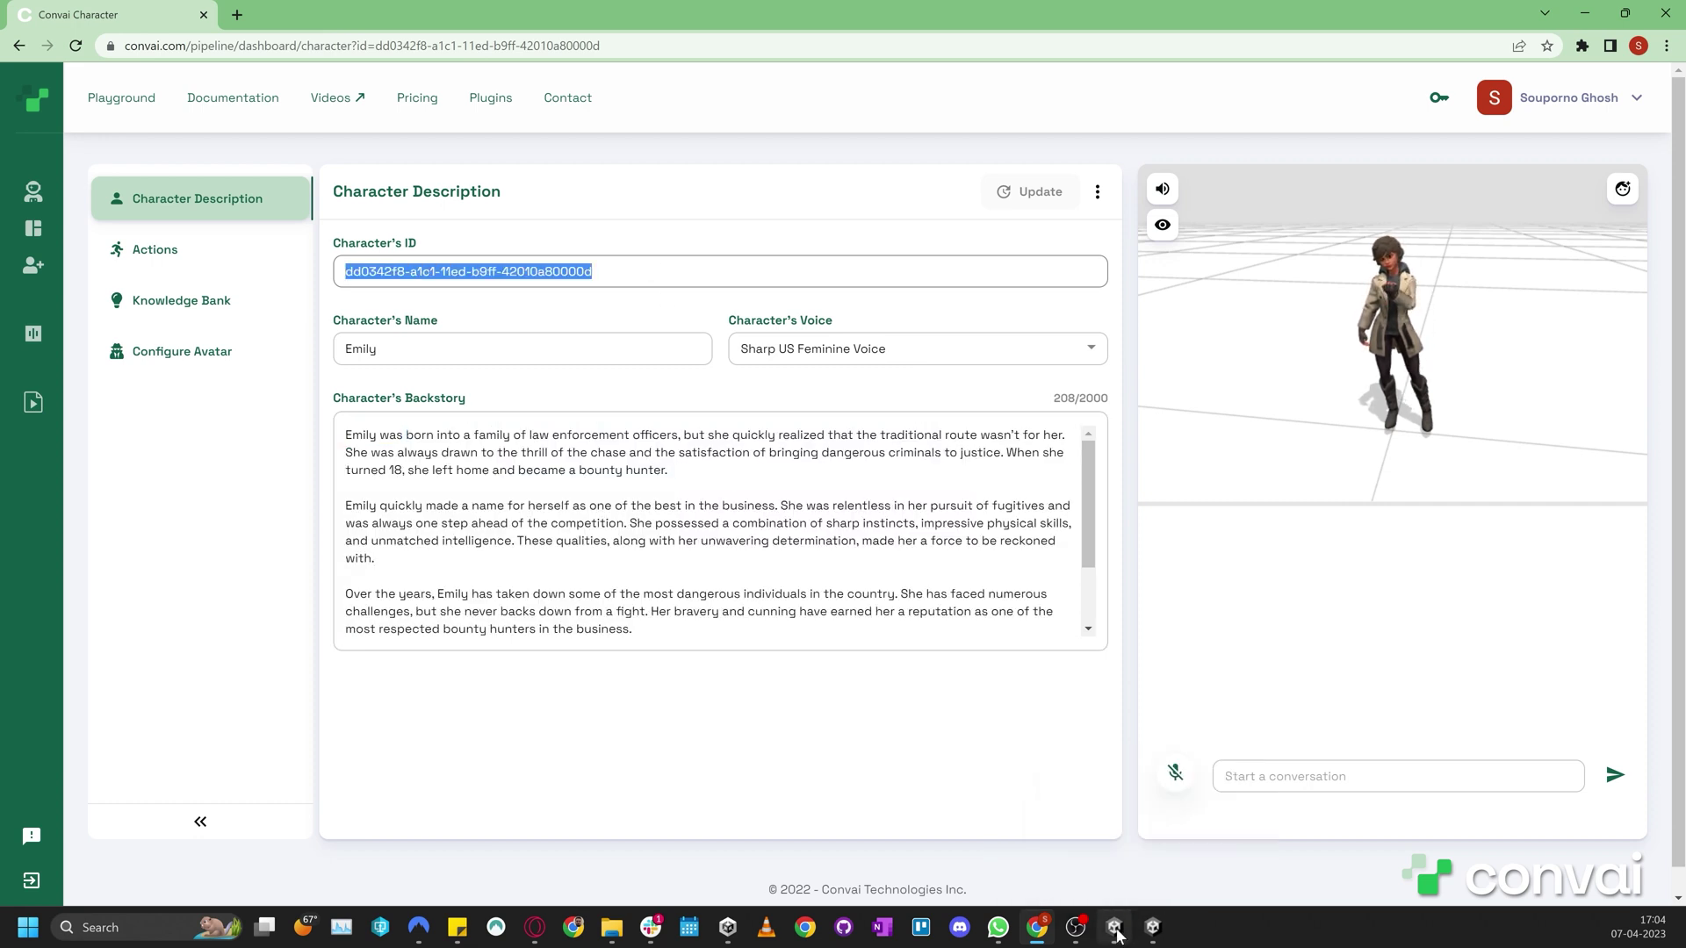
- Give Convai NPC Ellen Emily's character ID, then test it by voice-asking her name and activity
key("alt+Tab")
key("ctrl+a")
key("ctrl+v")
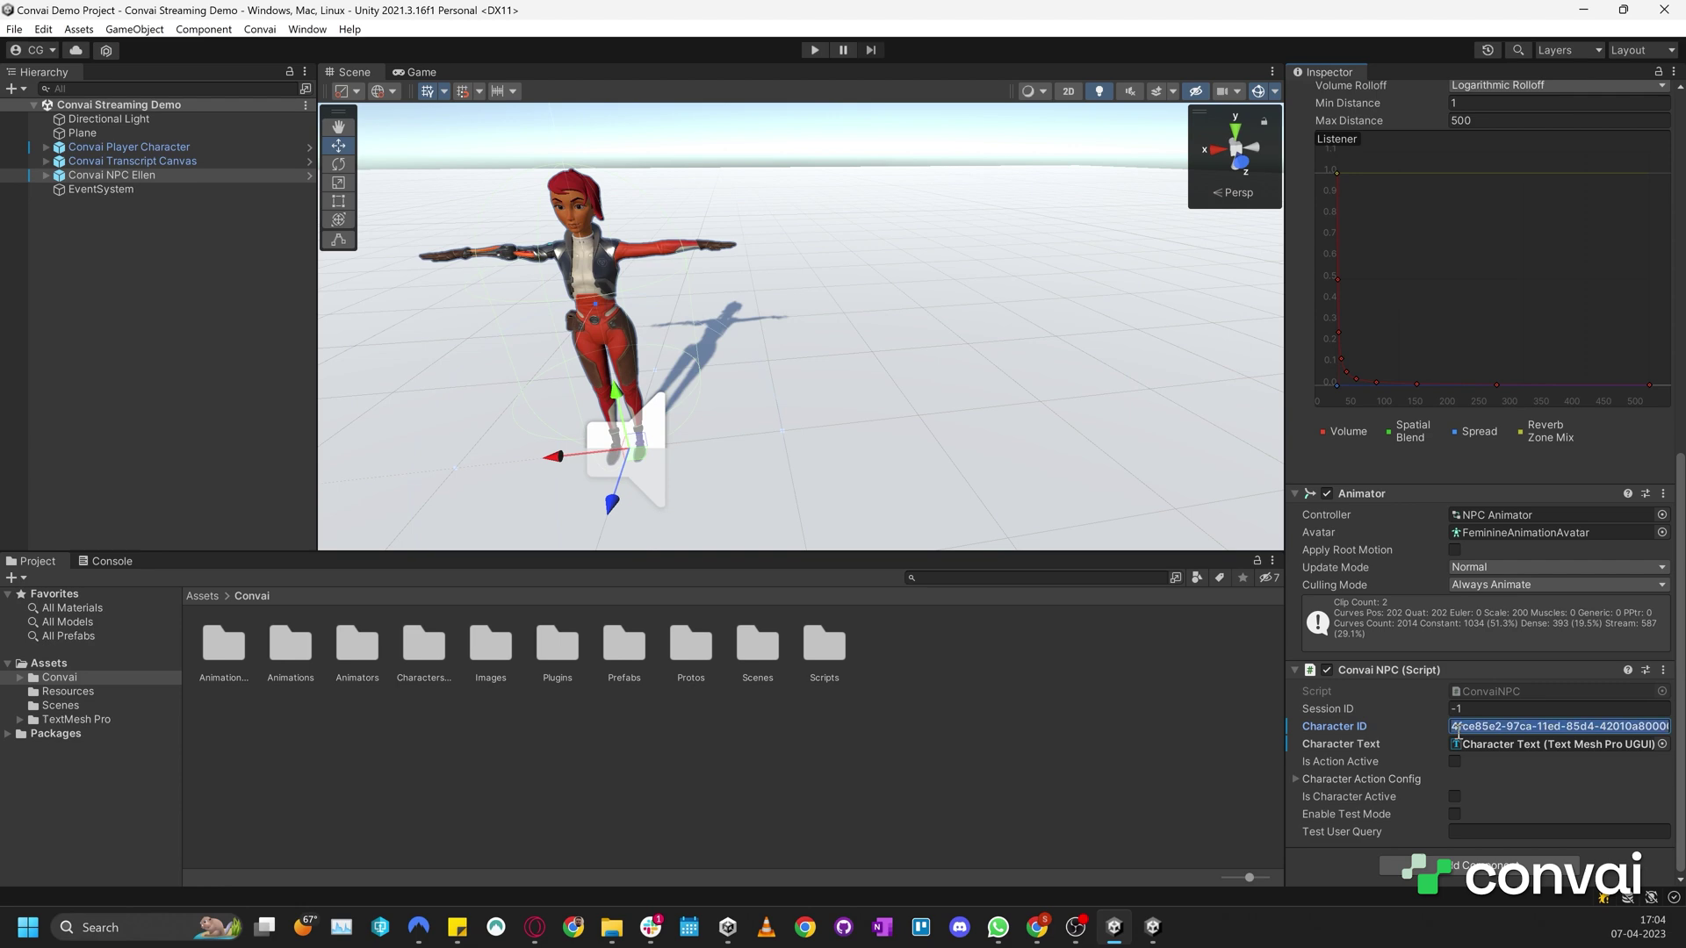
key("Return")
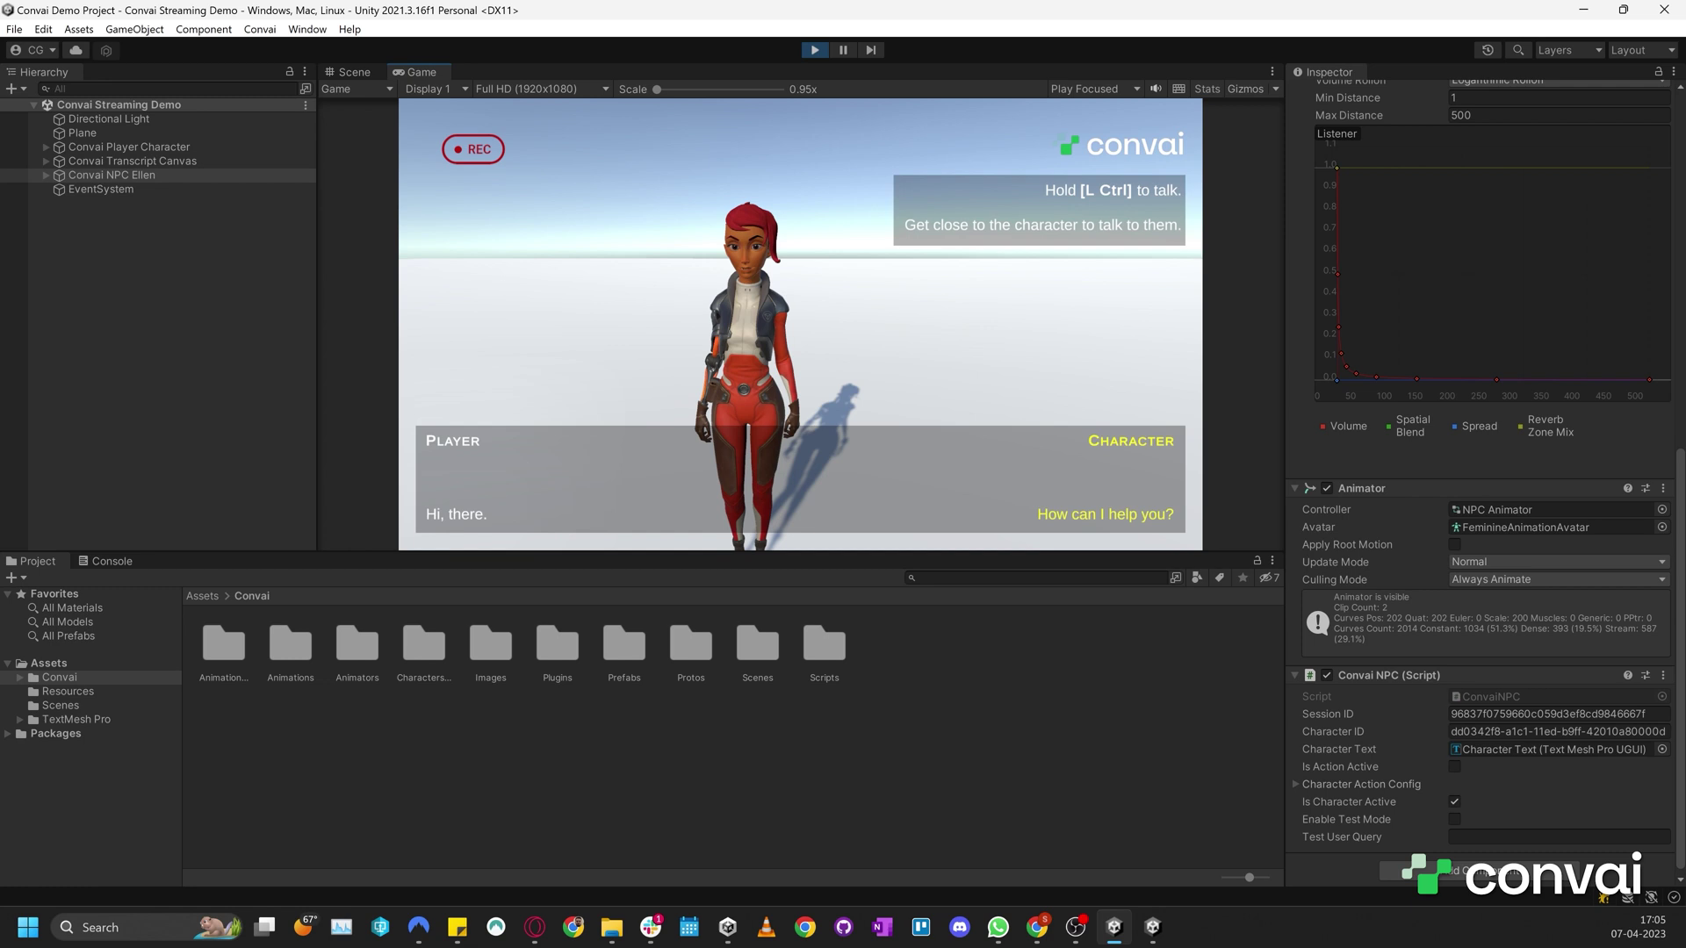
key("ctrl")
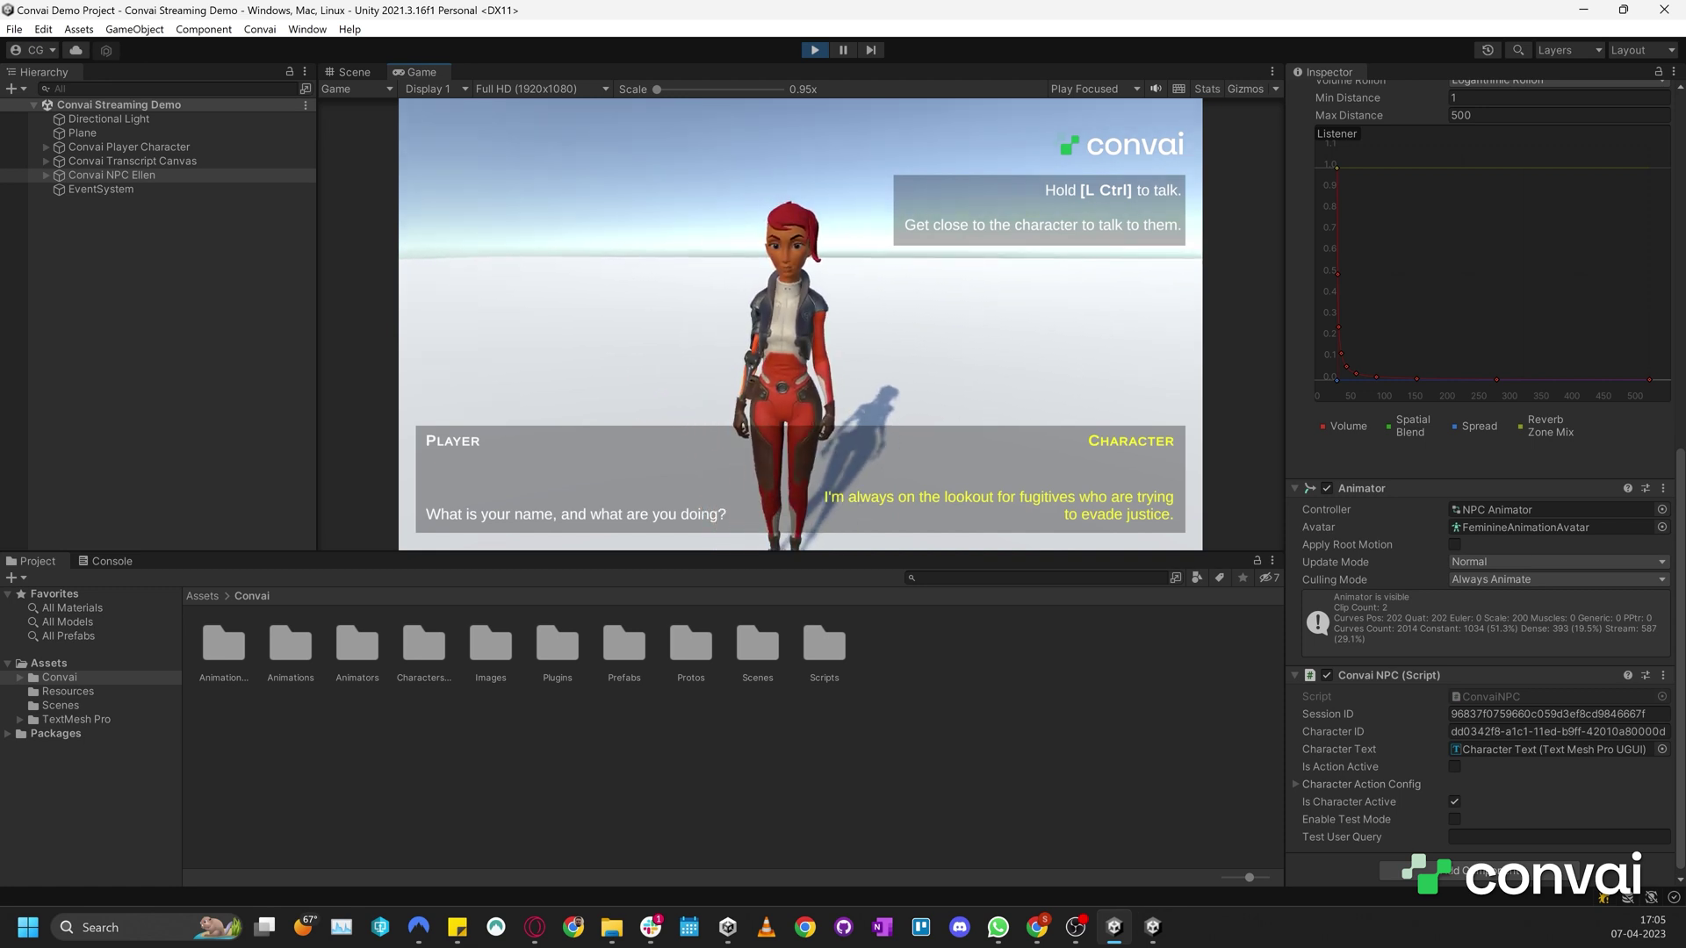
key("ctrl+p")
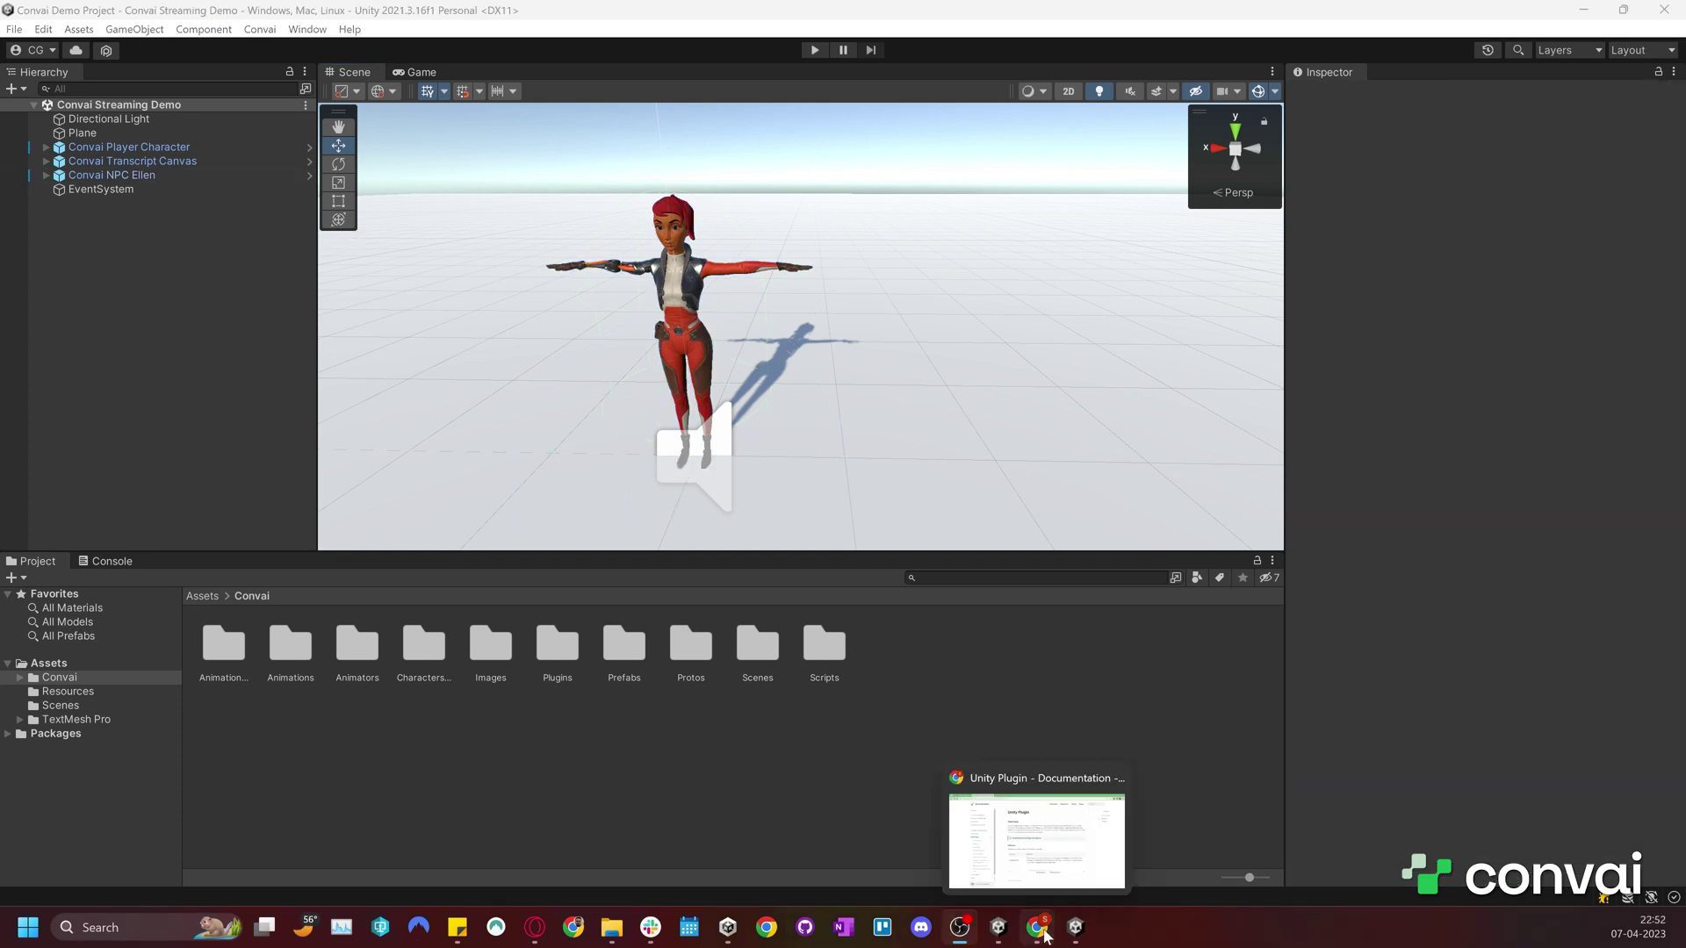
- Download ConvaiDemoProject.zip, the OVR Lipsync, RPM and Head/Eye Tracking demo, from the Unity plugin Downloads page
left_click(1037, 928)
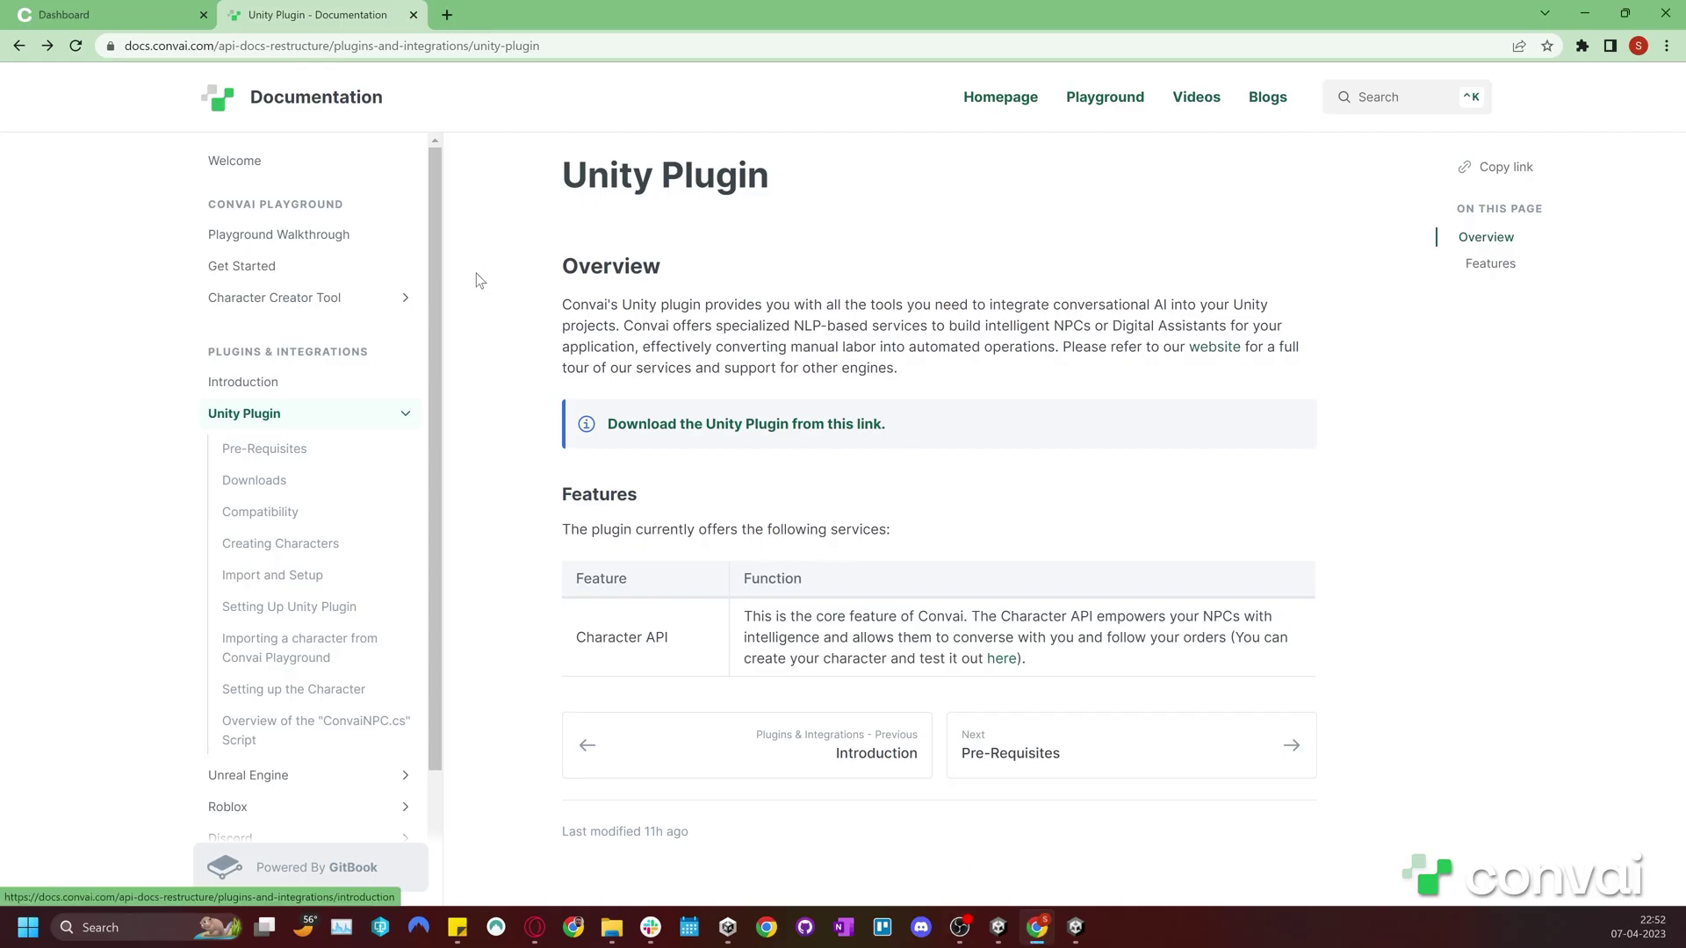
left_click(255, 481)
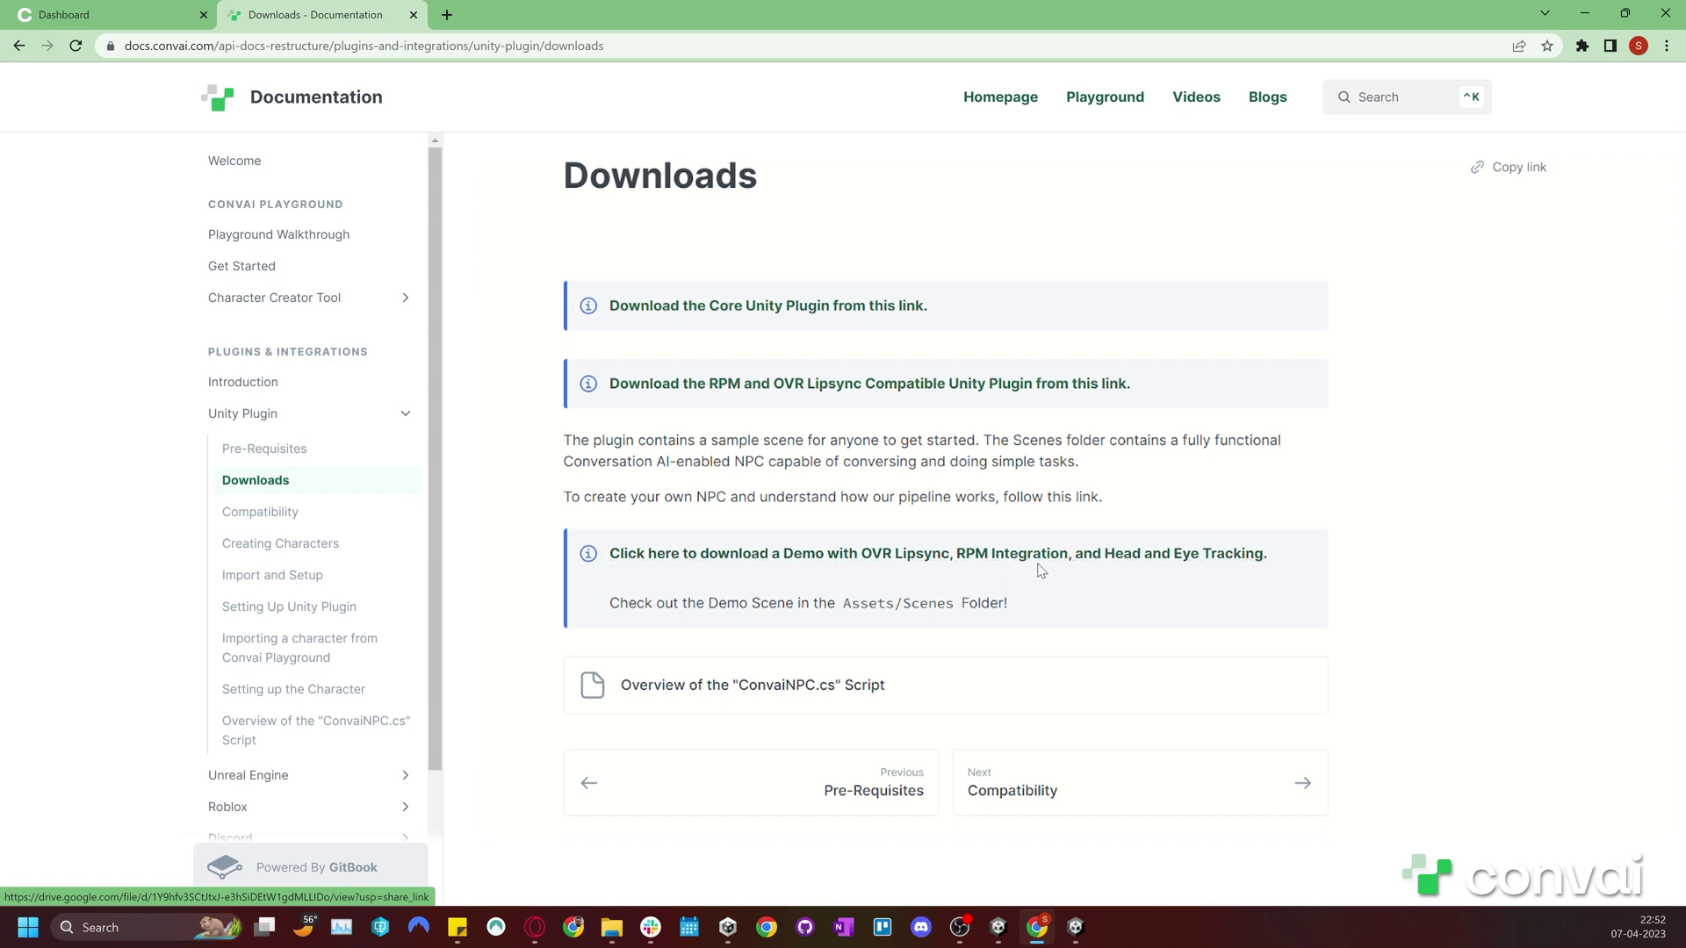
left_click(1203, 562)
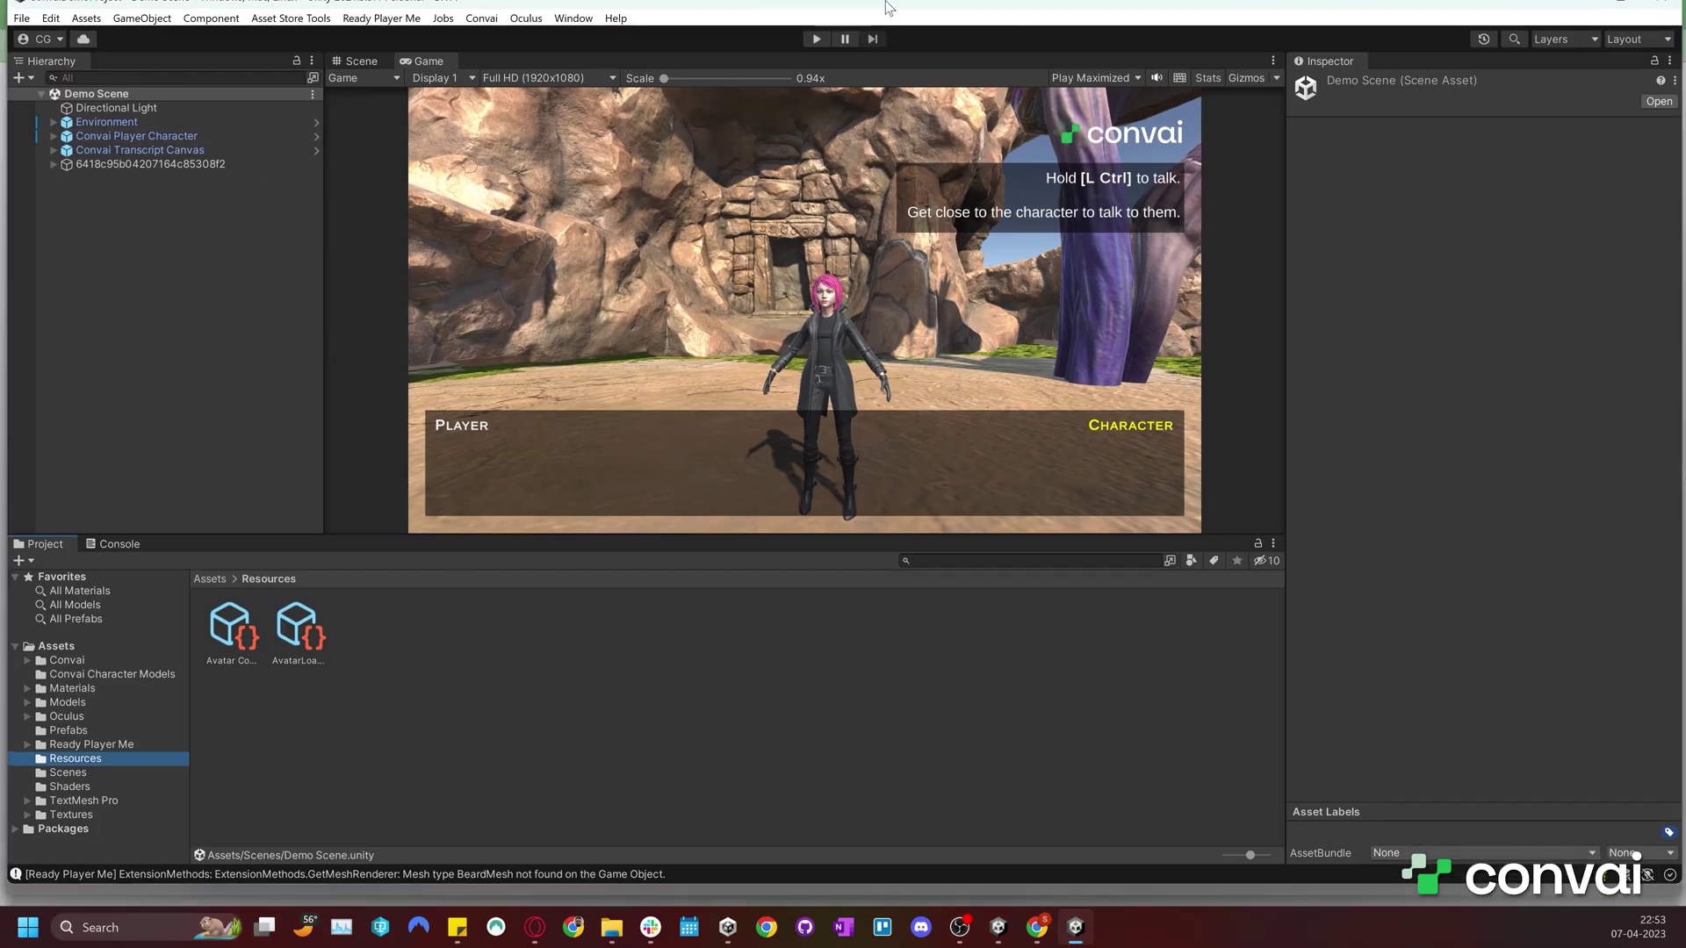
- Open Convai Setup in the maximized editor and copy the API key from the Convai dashboard
double_click(887, 19)
left_click(474, 29)
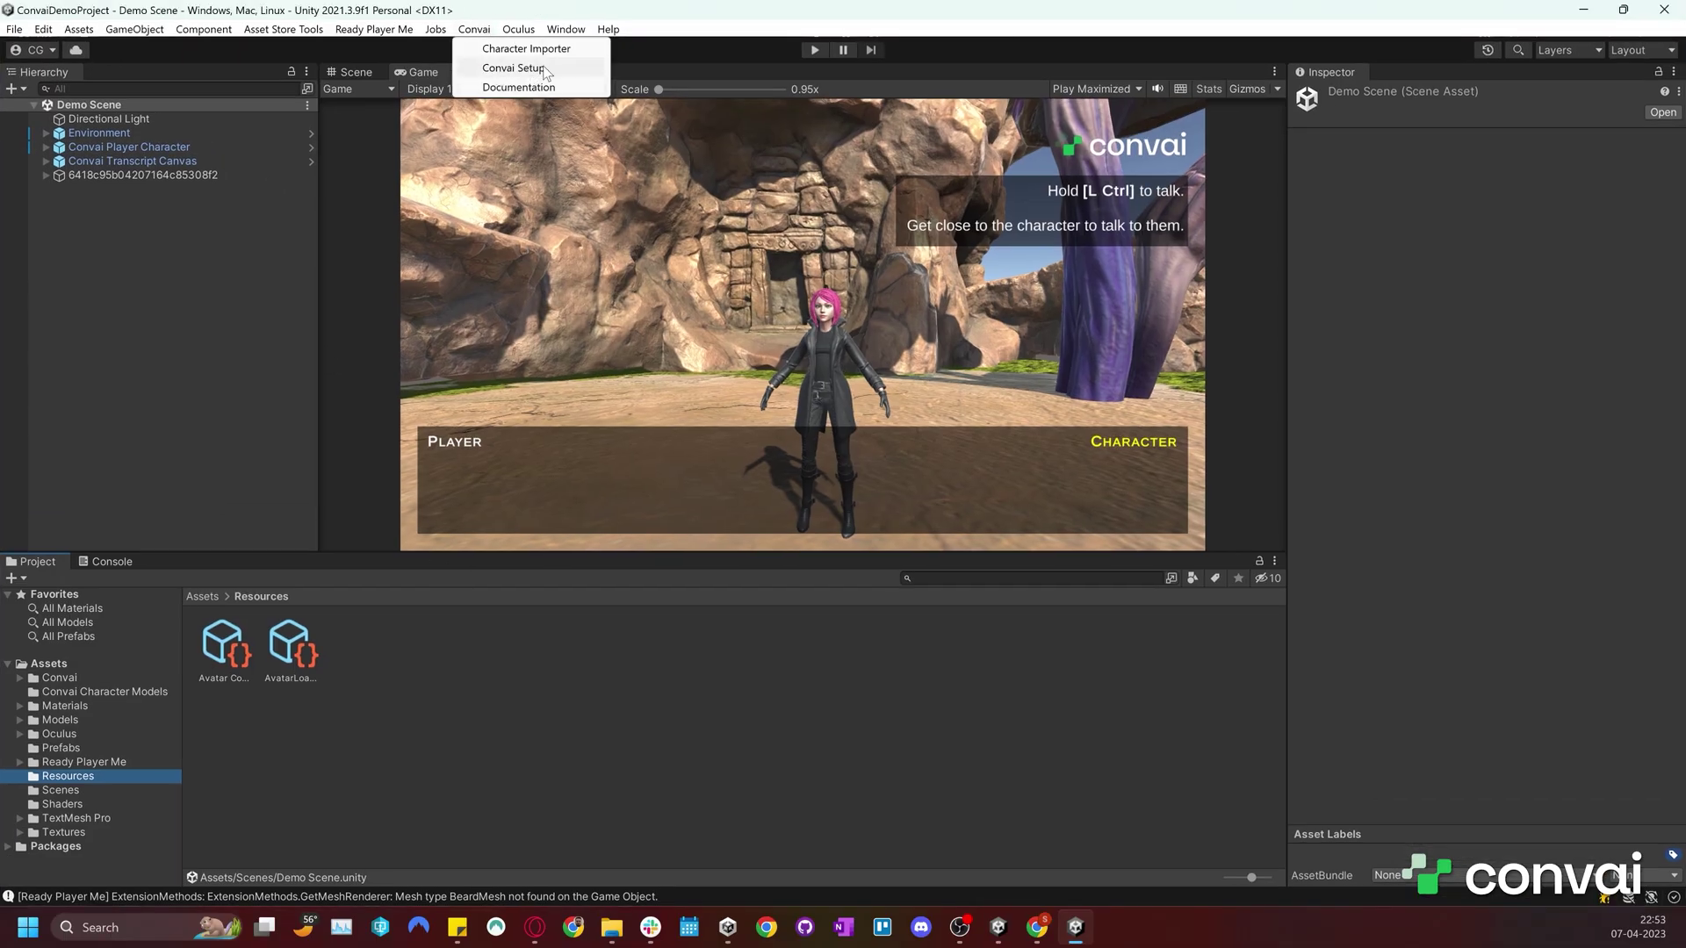
left_click(545, 71)
left_click(1037, 928)
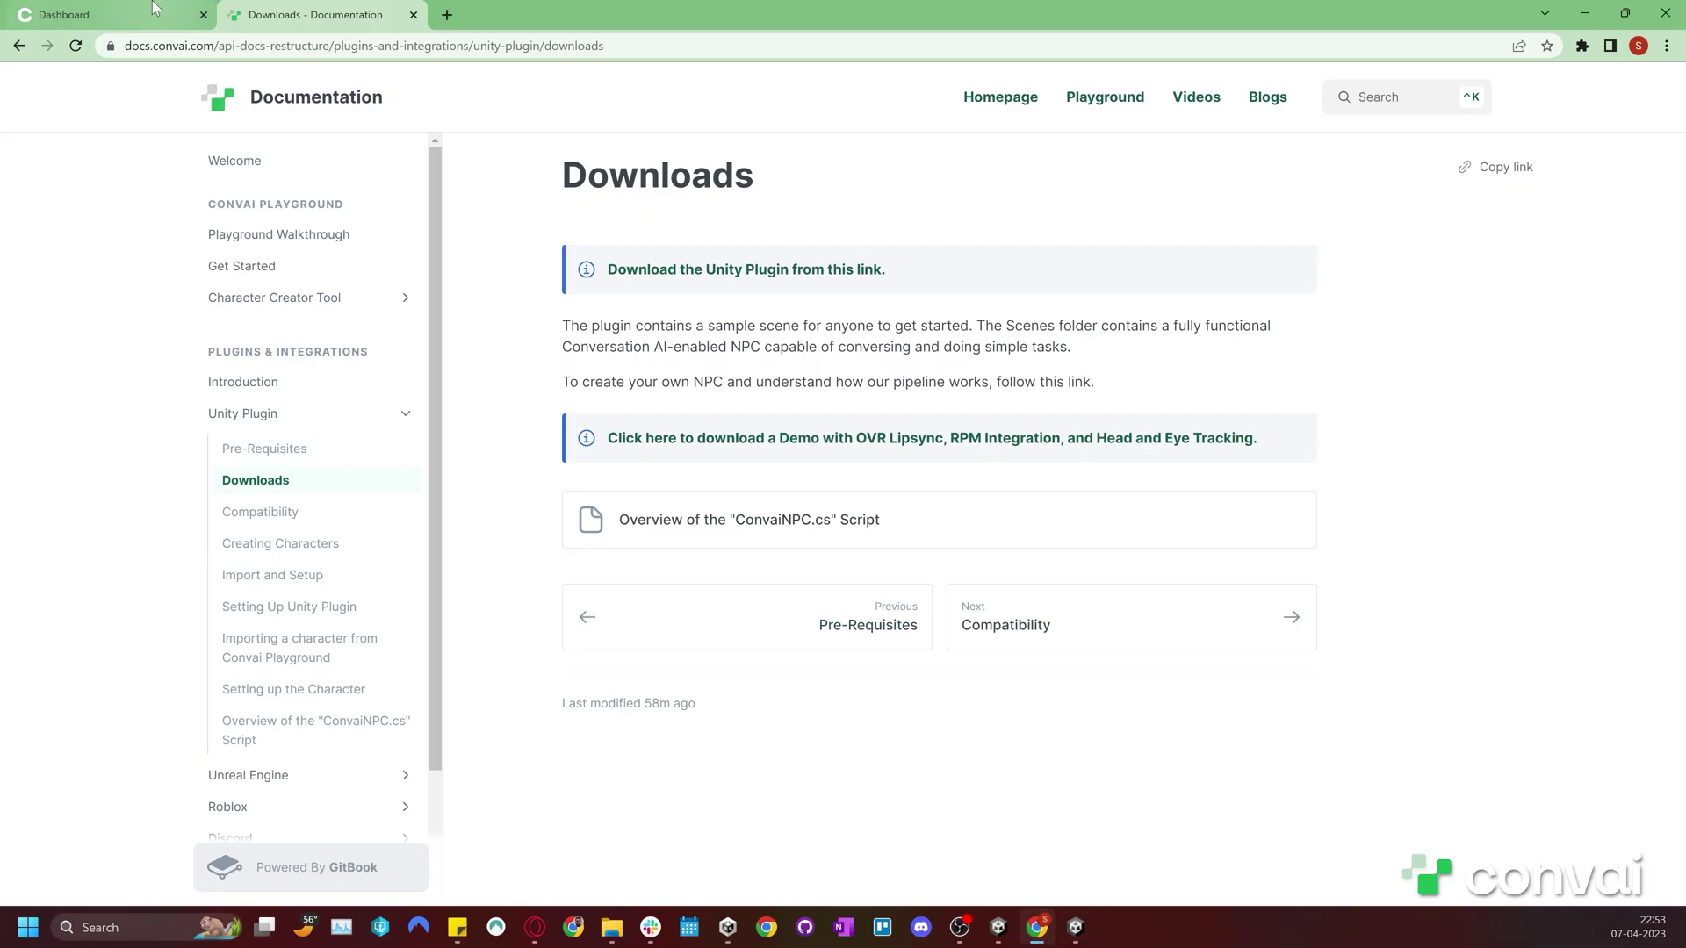
left_click(154, 9)
left_click(1430, 98)
left_click(1428, 228)
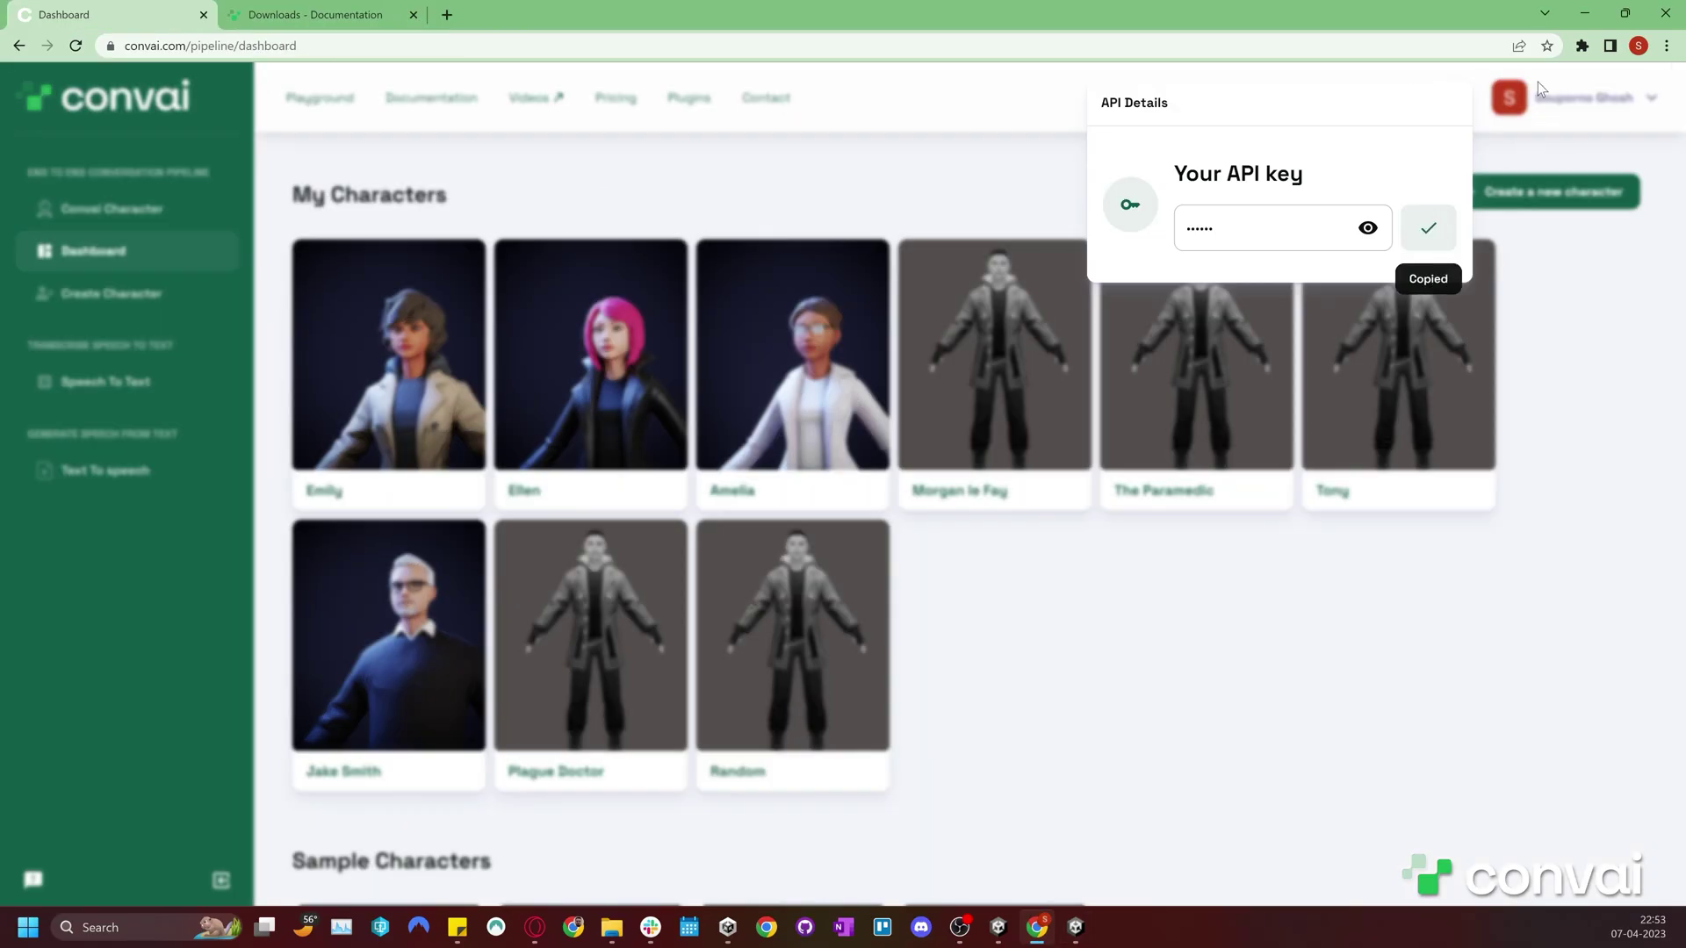
- Paste the API key into Convai Setup, confirm with Begin, and play the Demo Scene
key("alt+Tab")
left_click(728, 434)
key("ctrl+v")
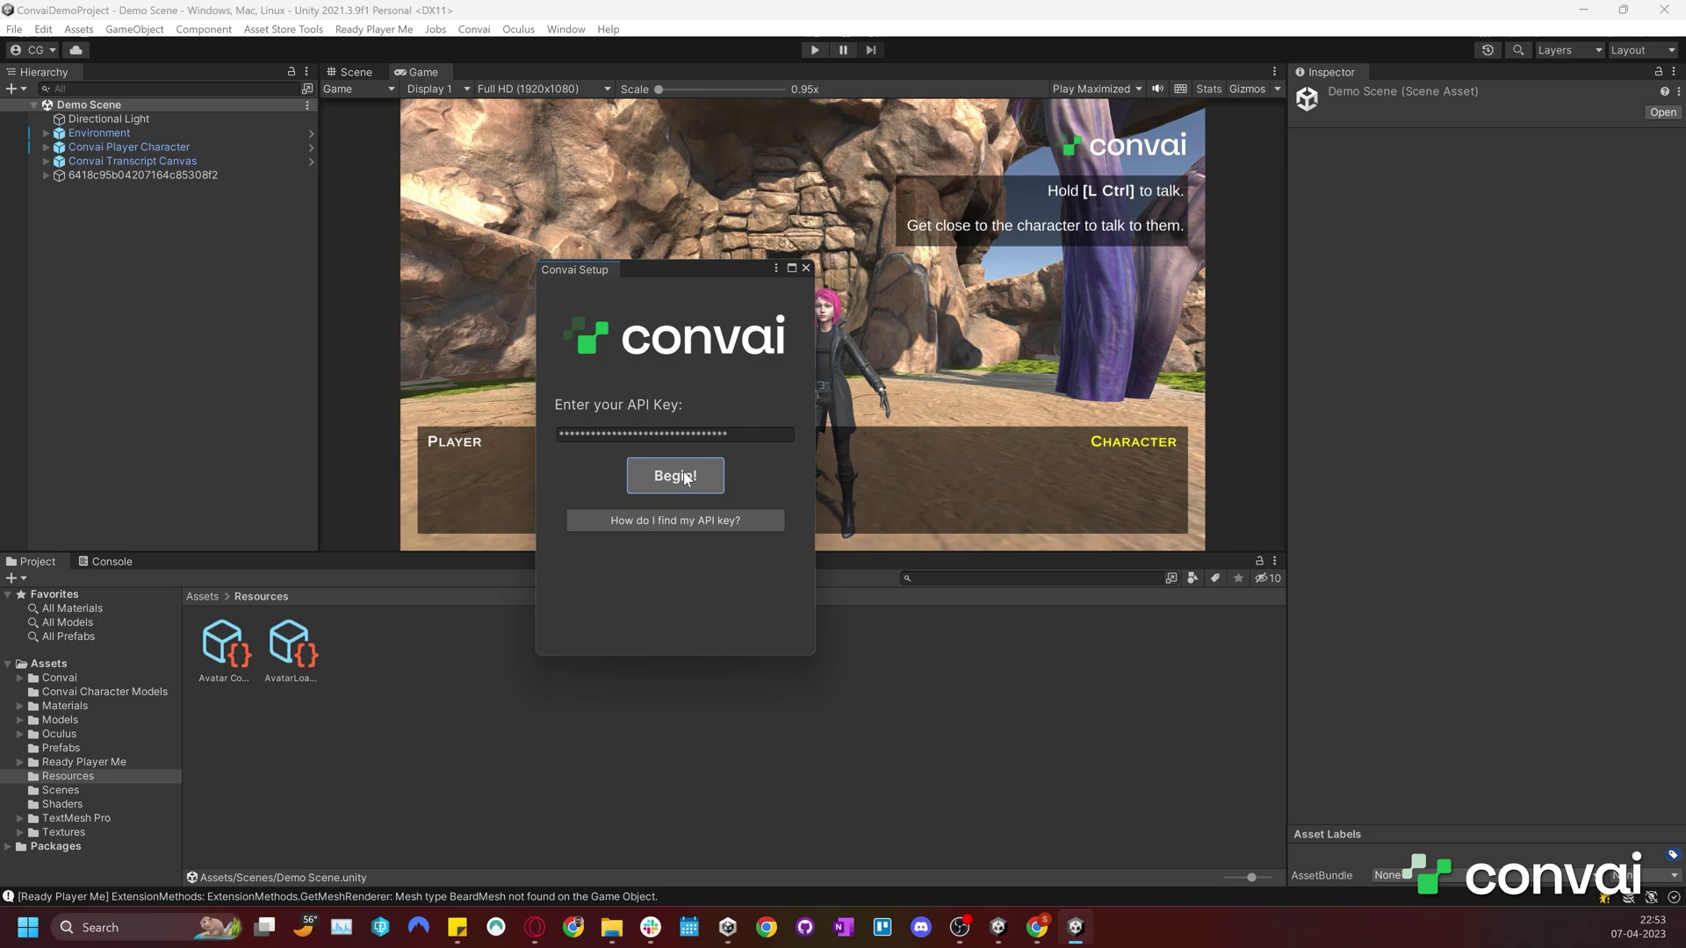
left_click(675, 475)
left_click(814, 50)
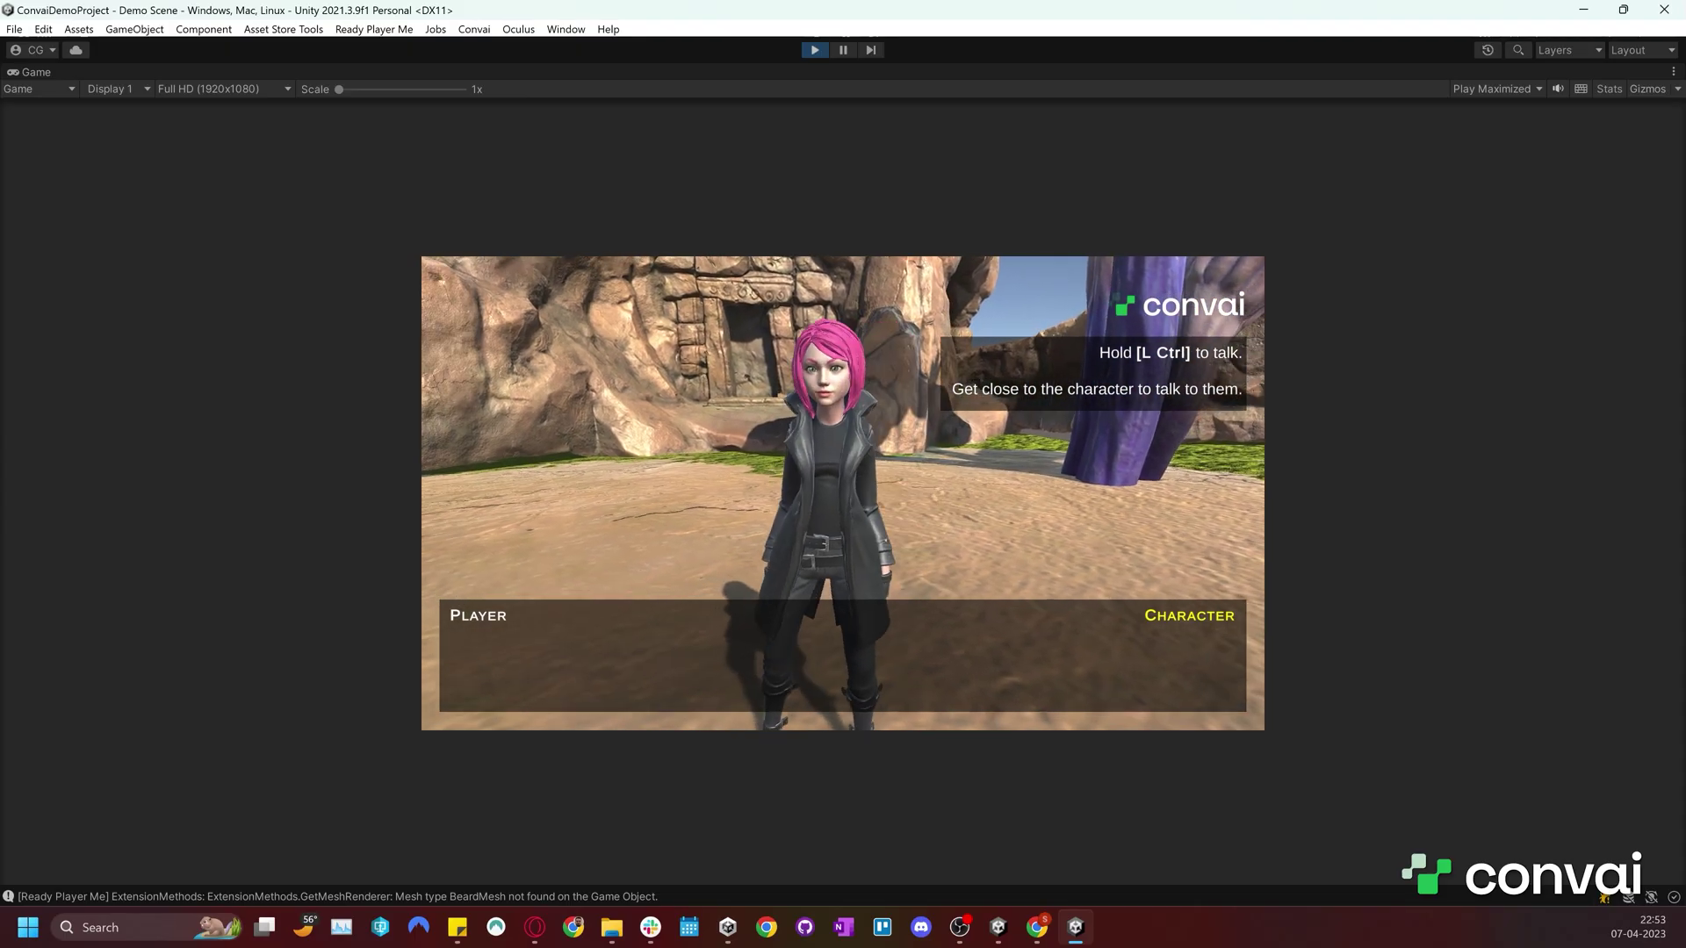
- Ask the pink-haired demo character by voice, 'What are you doing on this planet?'
key("ctrl")
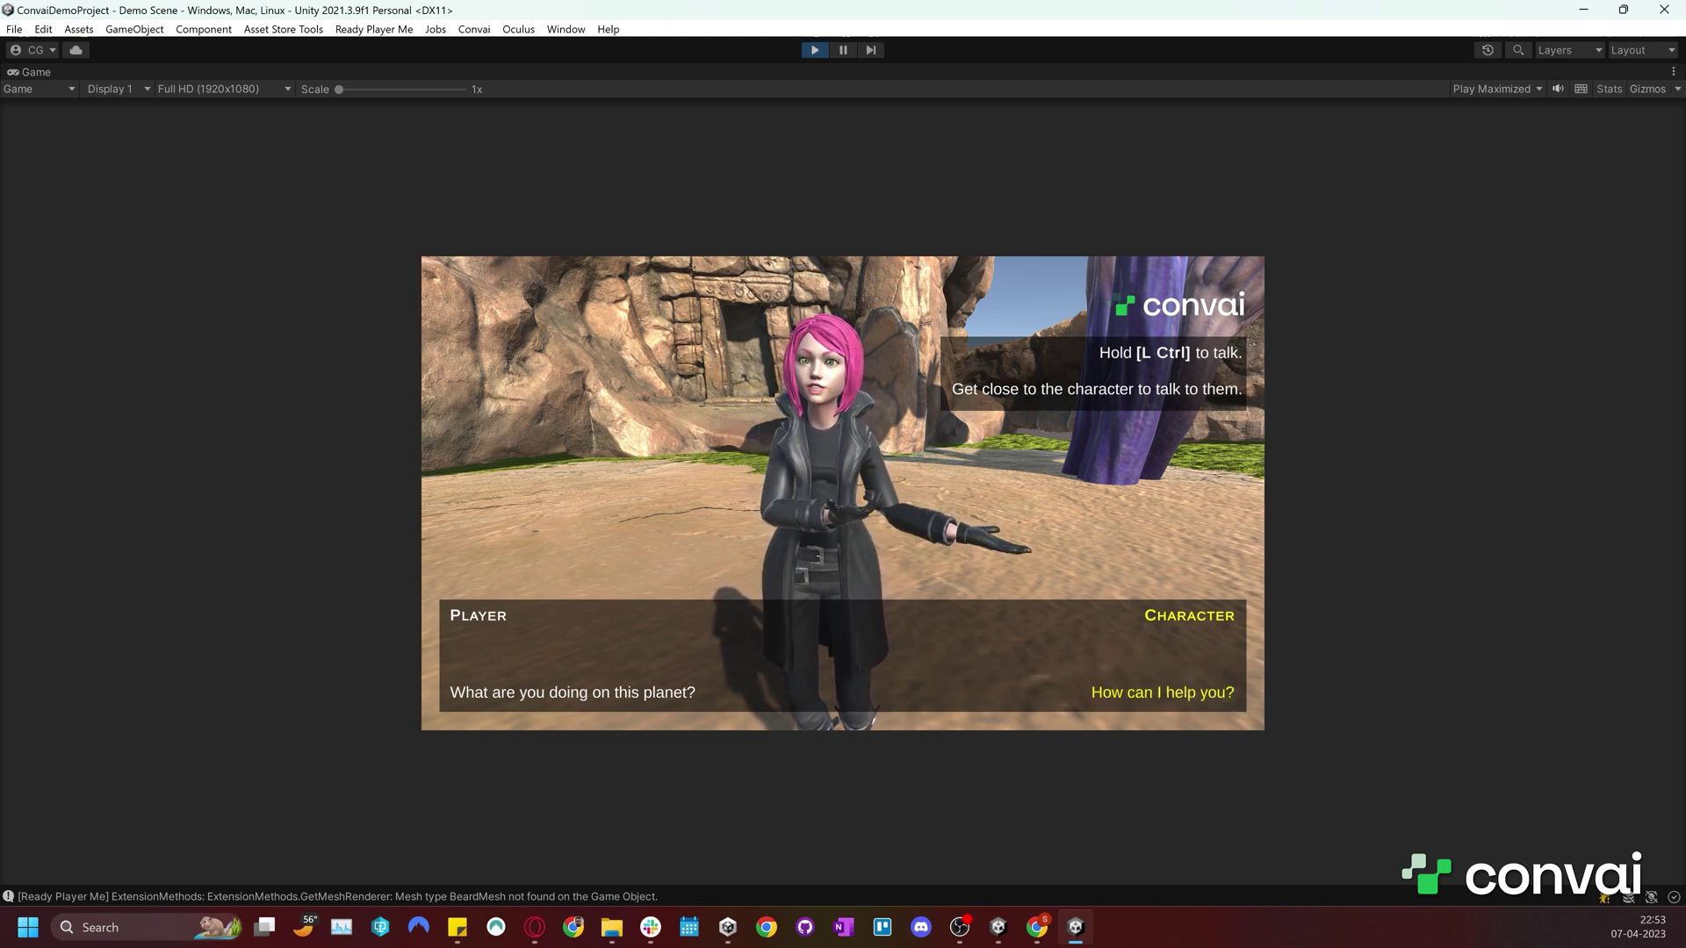
- Stop play mode to return to the Demo Scene editor
key("ctrl+p")
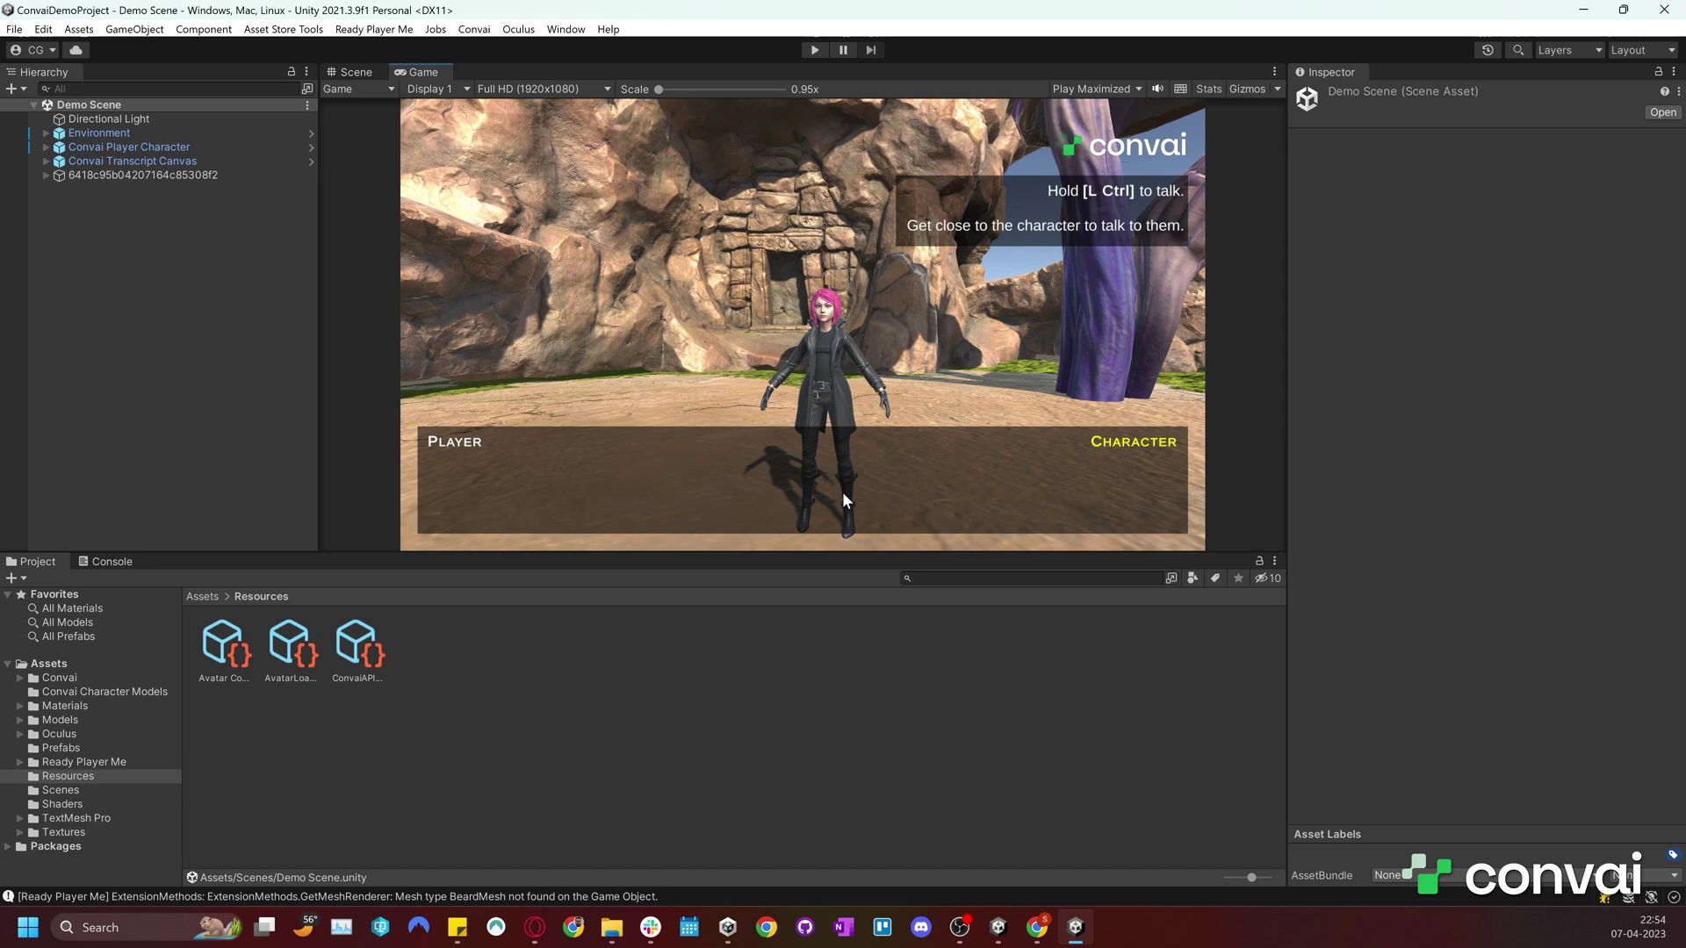